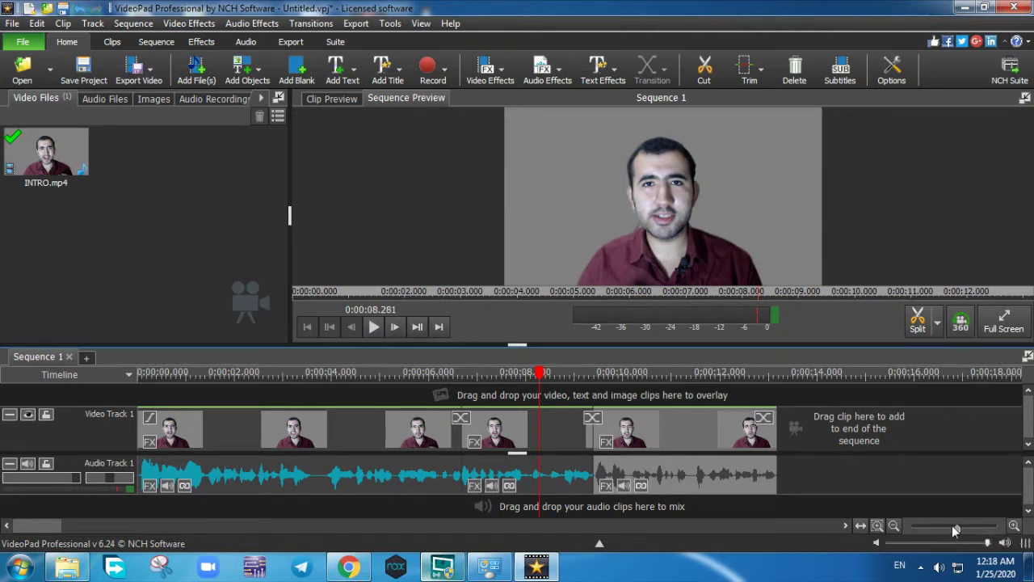
- Mark the sequence range from 0:00:08.172 to 0:00:08.362 on the timeline, and clear that selection
{"action": "left_click_drag", "start_coordinate": [959, 530], "coordinate": [984, 529]}
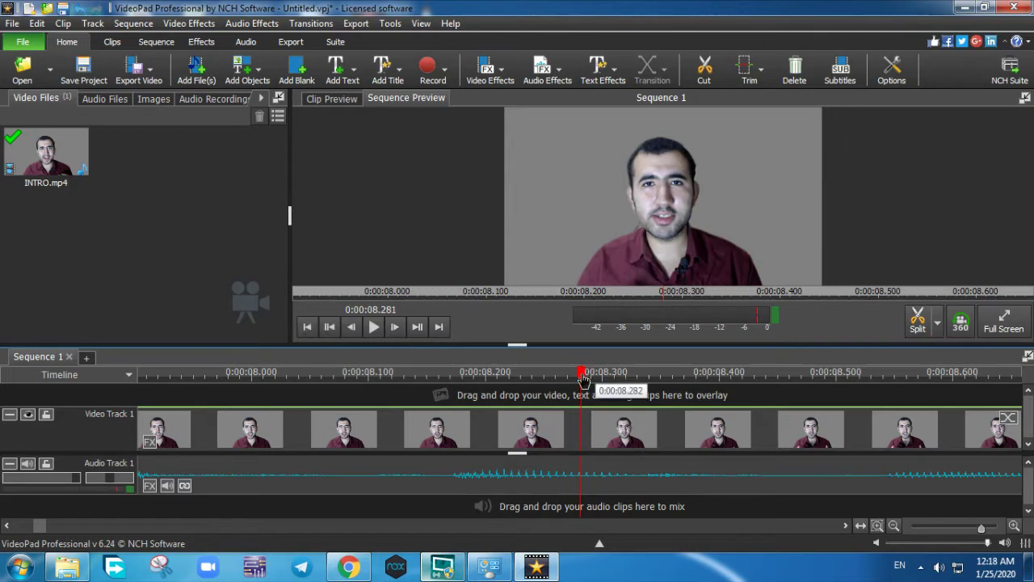
{"action": "left_click_drag", "start_coordinate": [584, 378], "coordinate": [453, 378]}
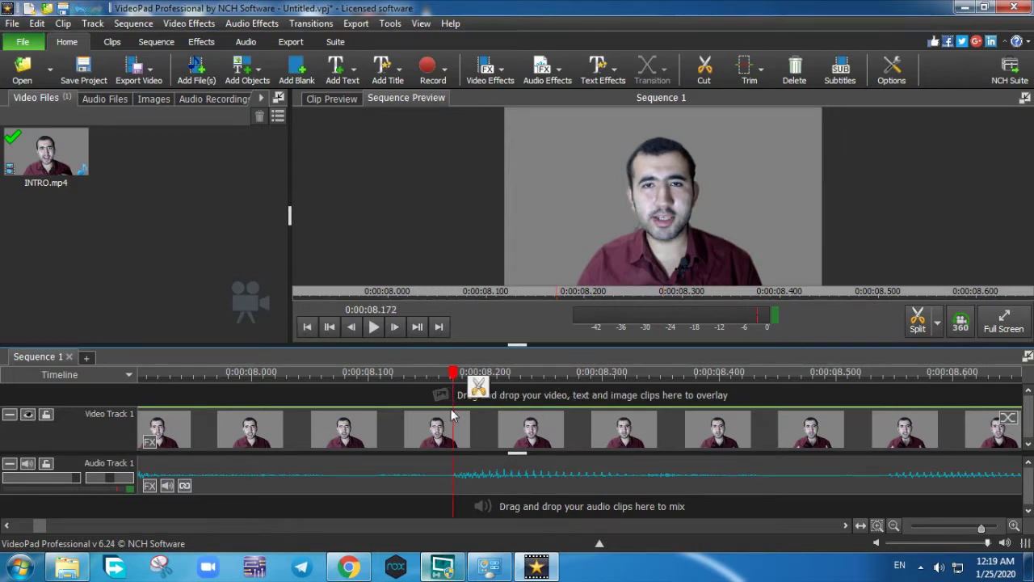
{"action": "left_click_drag", "start_coordinate": [453, 415], "coordinate": [670, 414]}
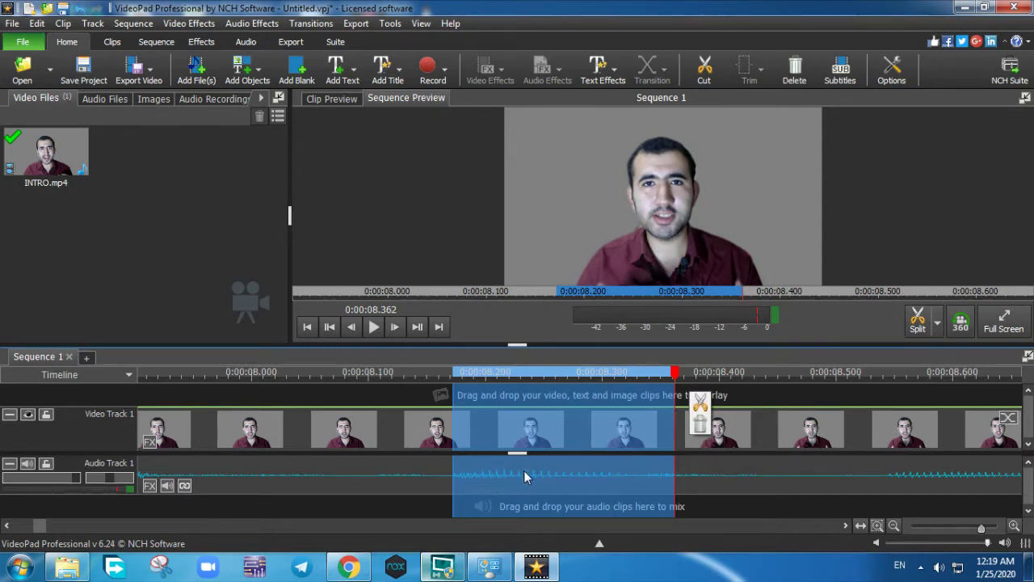
{"action": "left_click", "coordinate": [144, 265]}
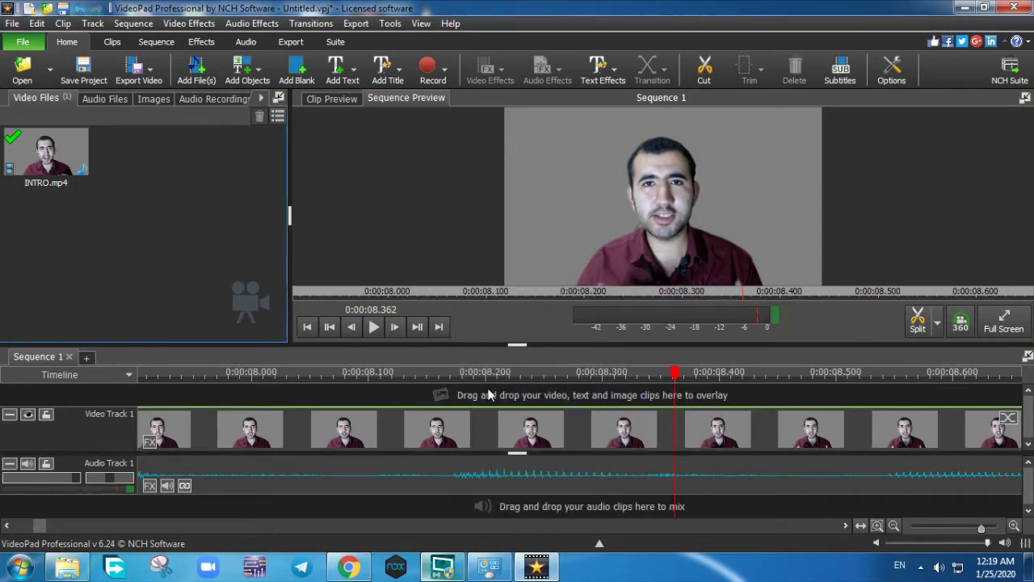
- Mark the sequence range from 0:00:08.399 to 0:00:08.526, play from its start, and clear the selection
{"action": "left_click", "coordinate": [679, 374]}
{"action": "left_click_drag", "start_coordinate": [679, 374], "coordinate": [724, 374]}
{"action": "left_click_drag", "start_coordinate": [720, 434], "coordinate": [867, 423]}
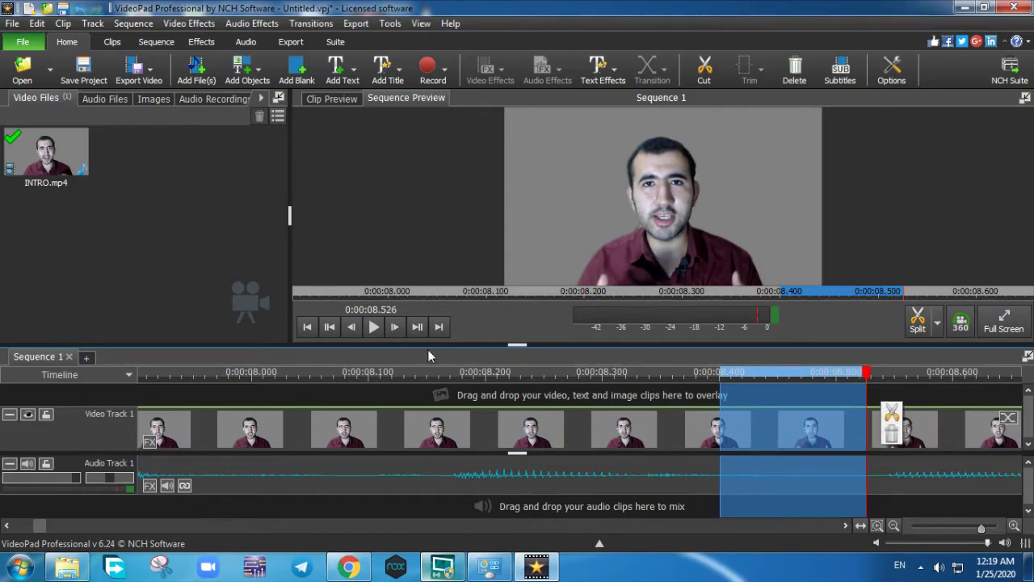
{"action": "left_click_drag", "start_coordinate": [866, 376], "coordinate": [719, 379]}
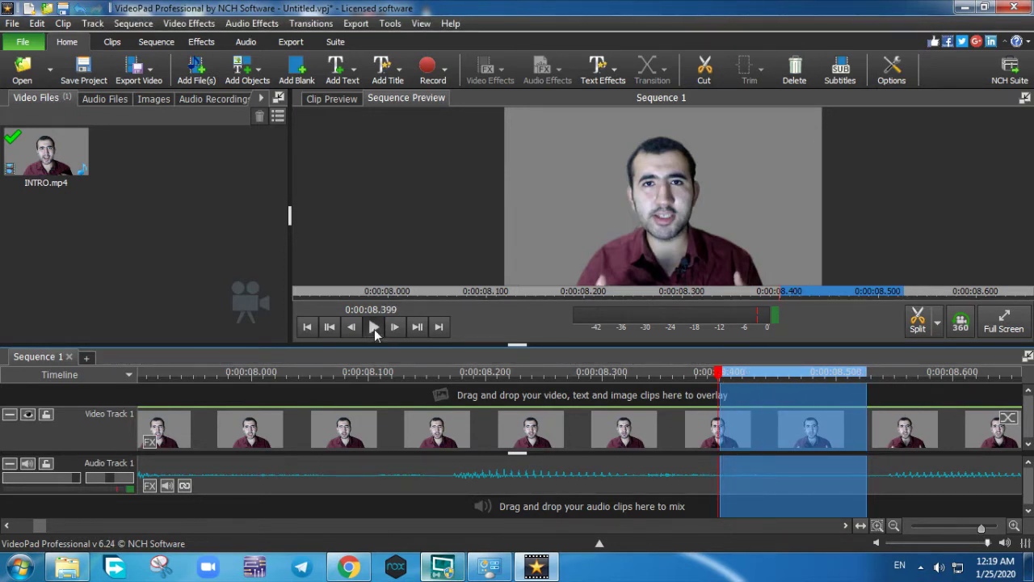
{"action": "left_click", "coordinate": [374, 327]}
{"action": "left_click", "coordinate": [374, 327]}
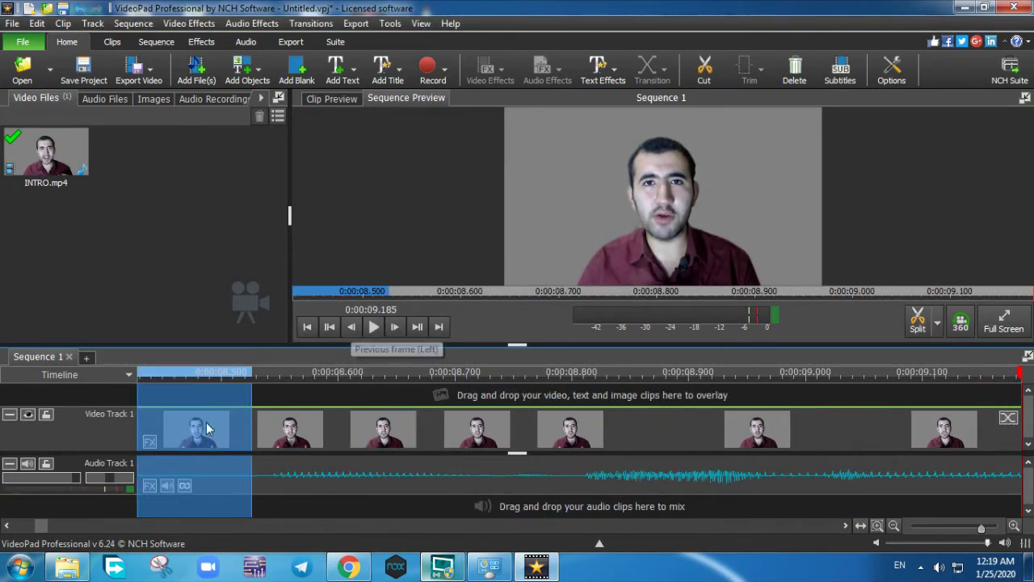
{"action": "scroll", "coordinate": [209, 434], "scroll_direction": "down", "scroll_amount": 1}
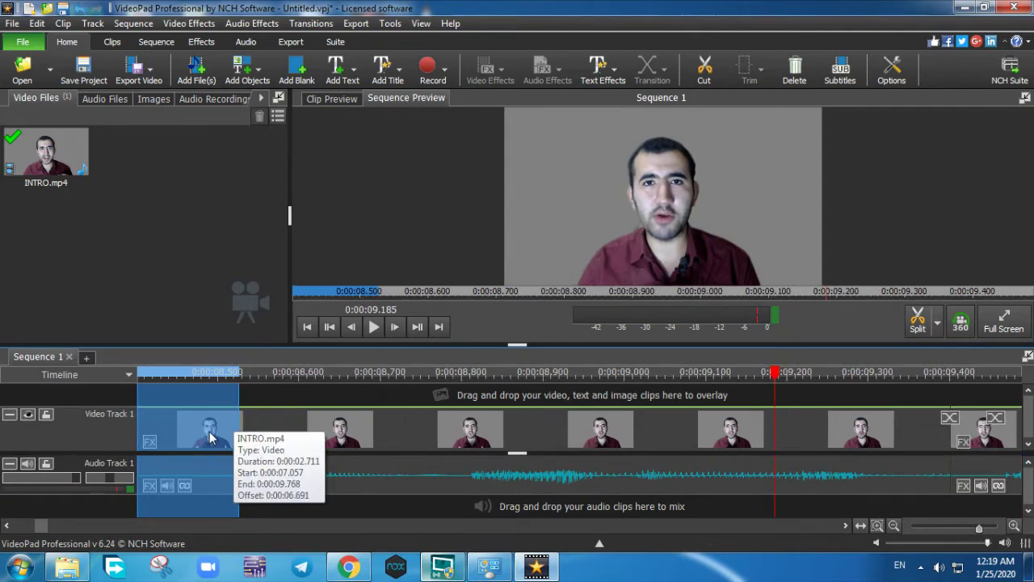
{"action": "scroll", "coordinate": [209, 437], "scroll_direction": "down", "scroll_amount": 2}
{"action": "left_click", "coordinate": [178, 302]}
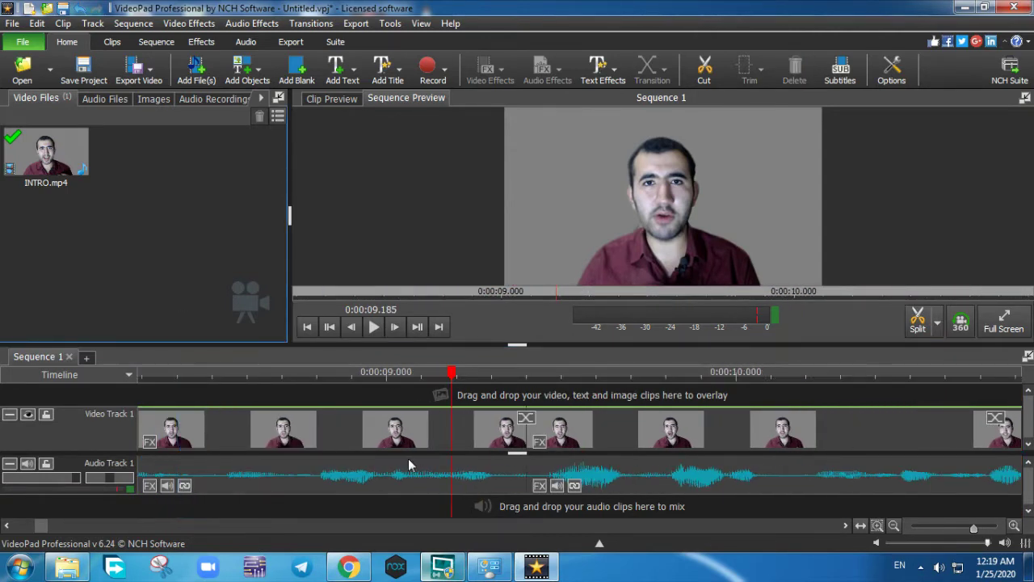
{"action": "scroll", "coordinate": [408, 465], "scroll_direction": "down", "scroll_amount": 2}
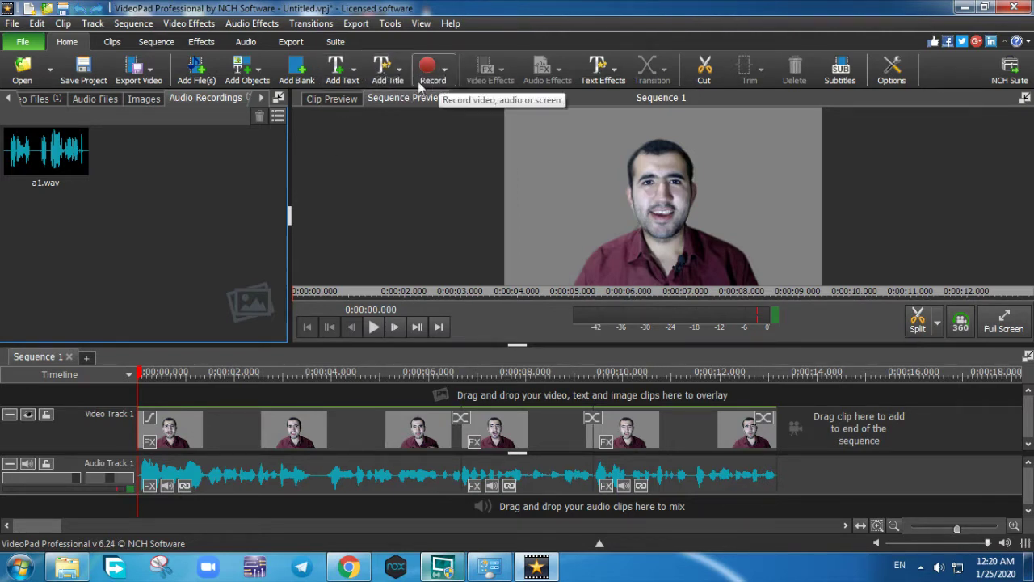
- Switch to Paint, handwrite "Ctrl+Z" across the blank canvas with the brush, and discard the drawing
{"action": "left_click", "coordinate": [18, 566]}
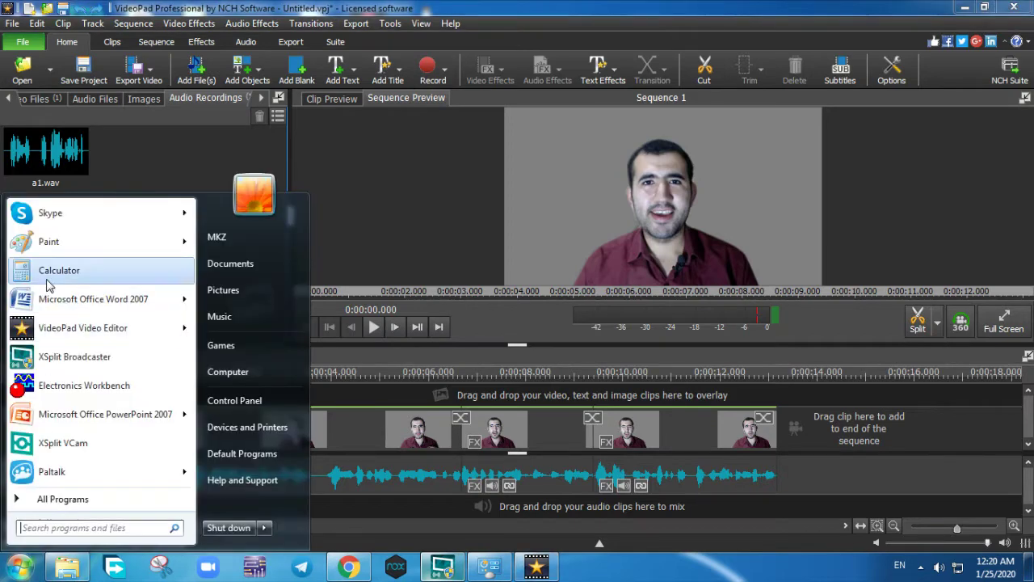
{"action": "left_click", "coordinate": [54, 242]}
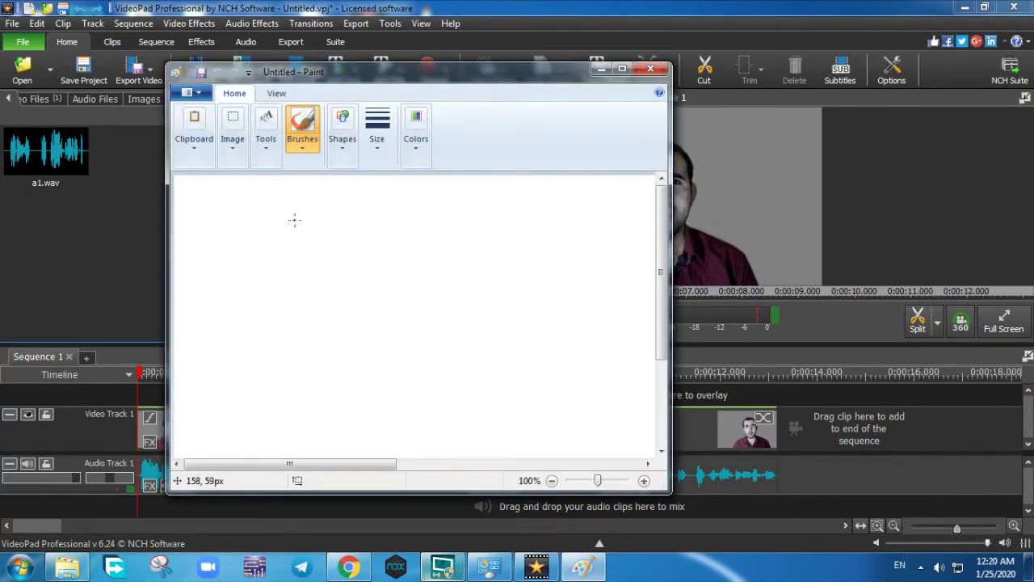
{"action": "left_click_drag", "start_coordinate": [292, 218], "coordinate": [319, 284]}
{"action": "left_click_drag", "start_coordinate": [326, 185], "coordinate": [335, 295]}
{"action": "mouse_move", "coordinate": [304, 230]}
{"action": "left_mouse_down"}
{"action": "mouse_move", "coordinate": [365, 228]}
{"action": "mouse_move", "coordinate": [382, 259]}
{"action": "mouse_move", "coordinate": [397, 229]}
{"action": "mouse_move", "coordinate": [449, 293]}
{"action": "mouse_move", "coordinate": [530, 271]}
{"action": "mouse_move", "coordinate": [504, 306]}
{"action": "left_mouse_up"}
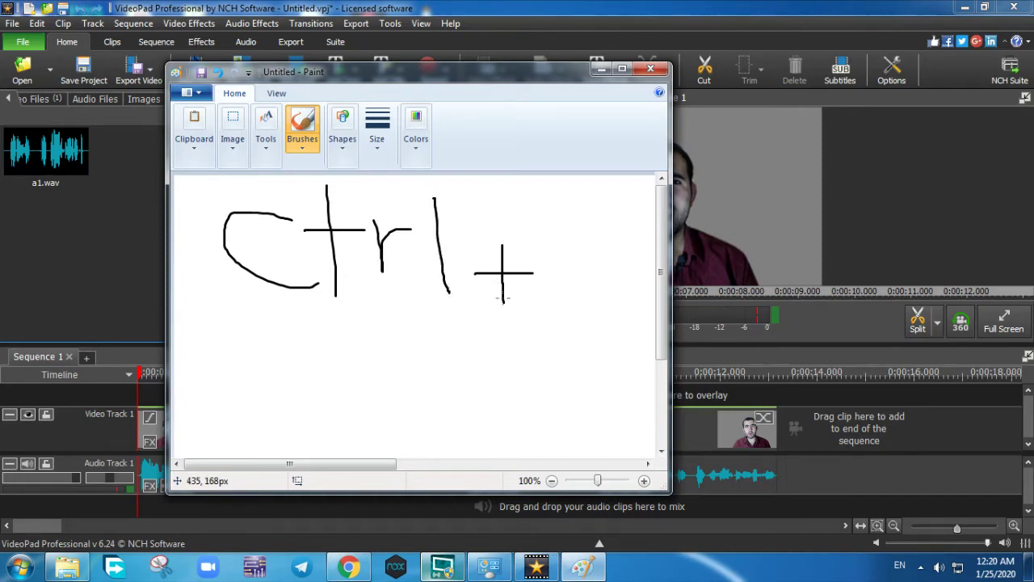
{"action": "mouse_move", "coordinate": [545, 242]}
{"action": "left_mouse_down"}
{"action": "mouse_move", "coordinate": [549, 323]}
{"action": "mouse_move", "coordinate": [598, 325]}
{"action": "left_mouse_up"}
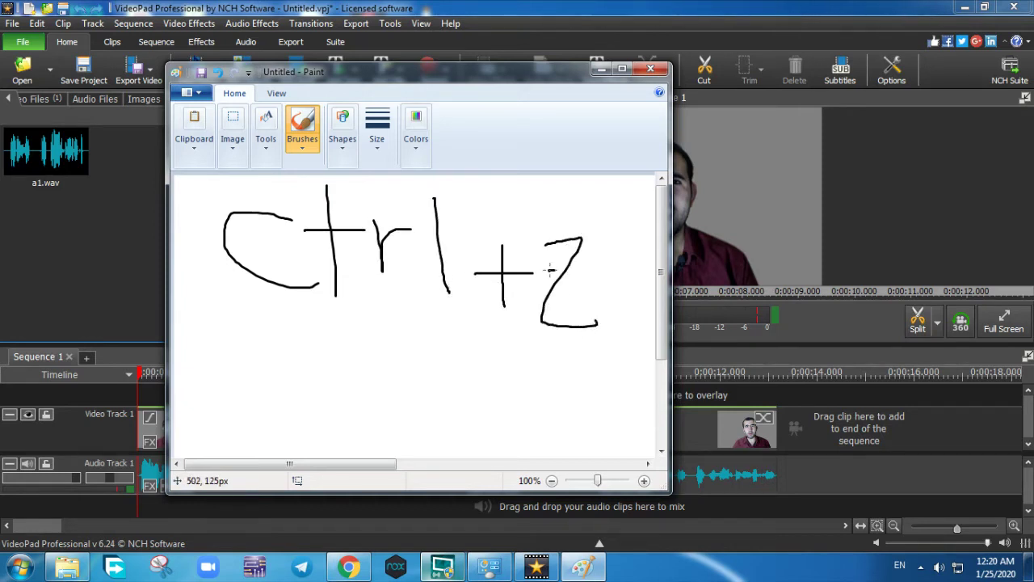
{"action": "left_click_drag", "start_coordinate": [550, 271], "coordinate": [596, 270]}
{"action": "left_click", "coordinate": [651, 69]}
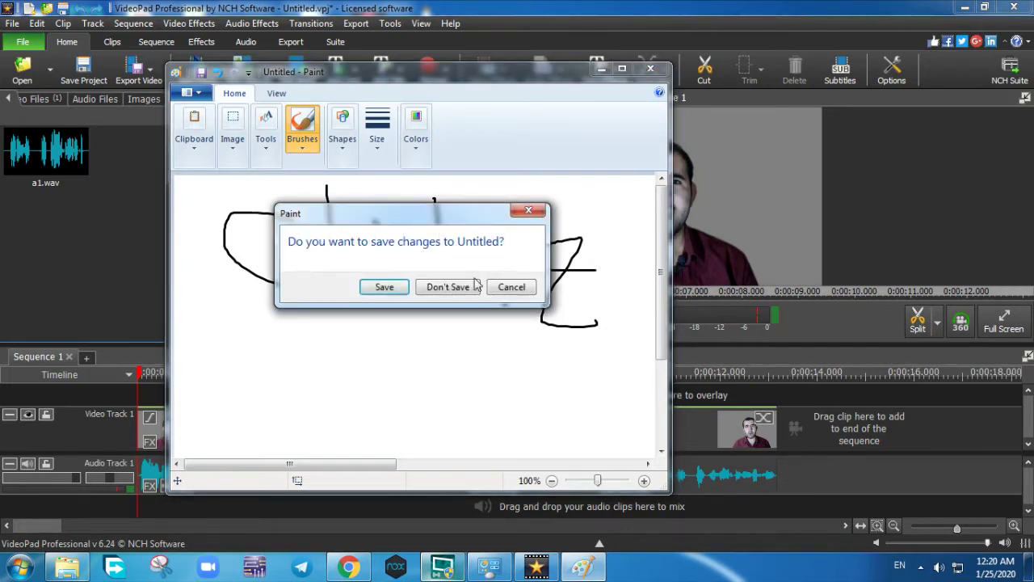
{"action": "left_click", "coordinate": [459, 286]}
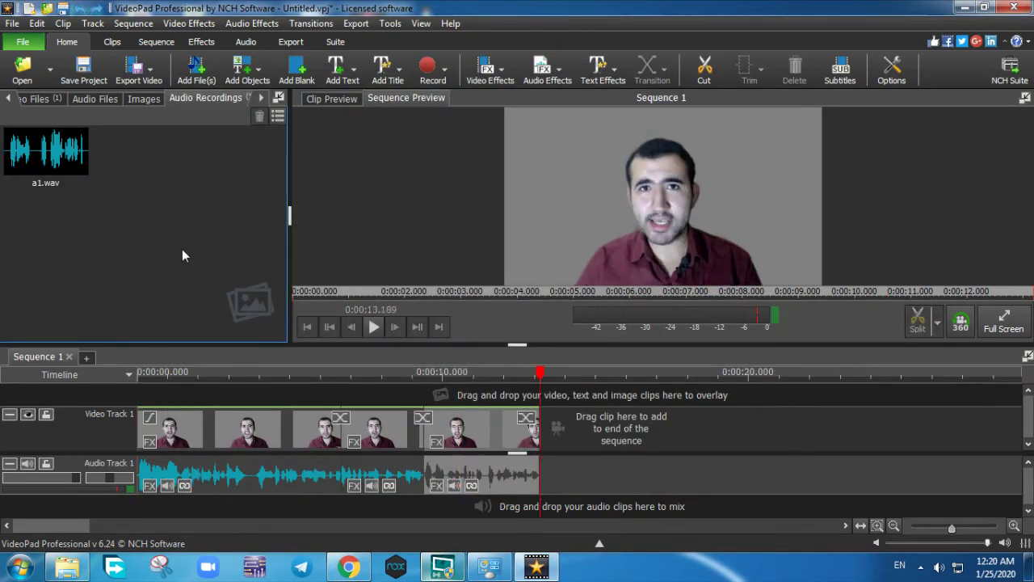
- Undo the clip splits until the INTRO.mp4 footage is one continuous clip, and select that clip on the timeline
{"action": "key", "text": "ctrl+z"}
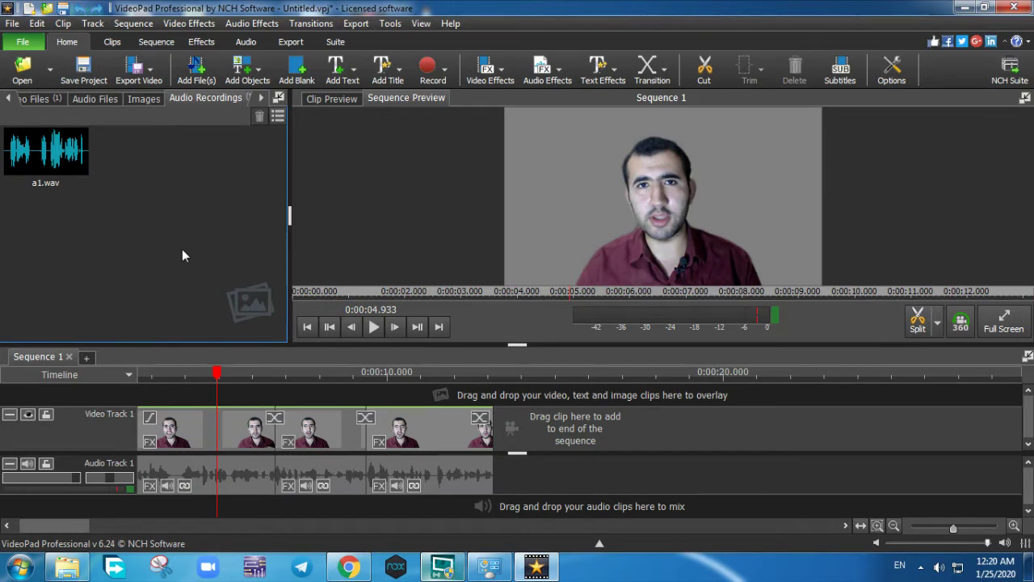
{"action": "key", "text": "ctrl+y"}
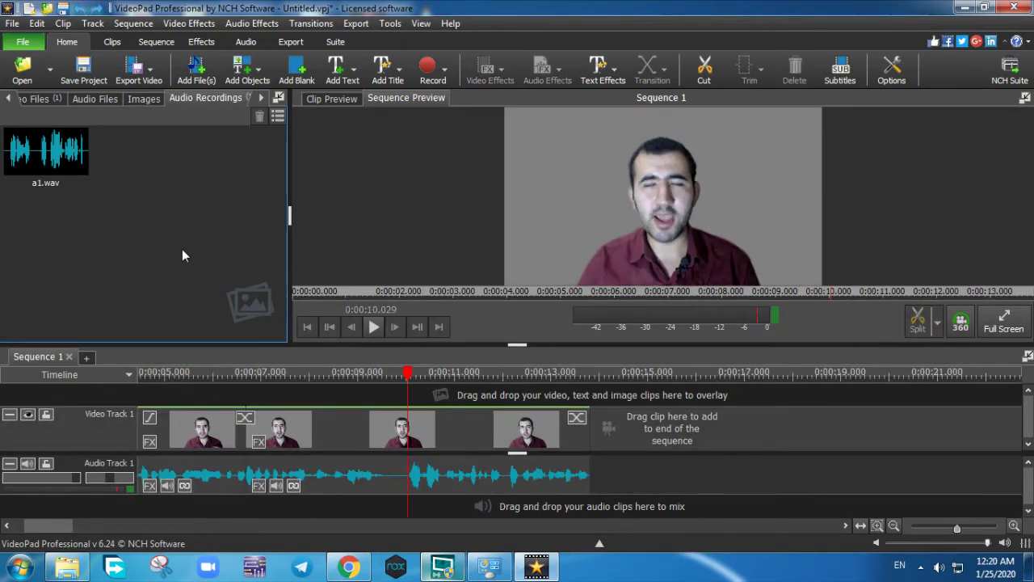
{"action": "key", "text": "ctrl+z"}
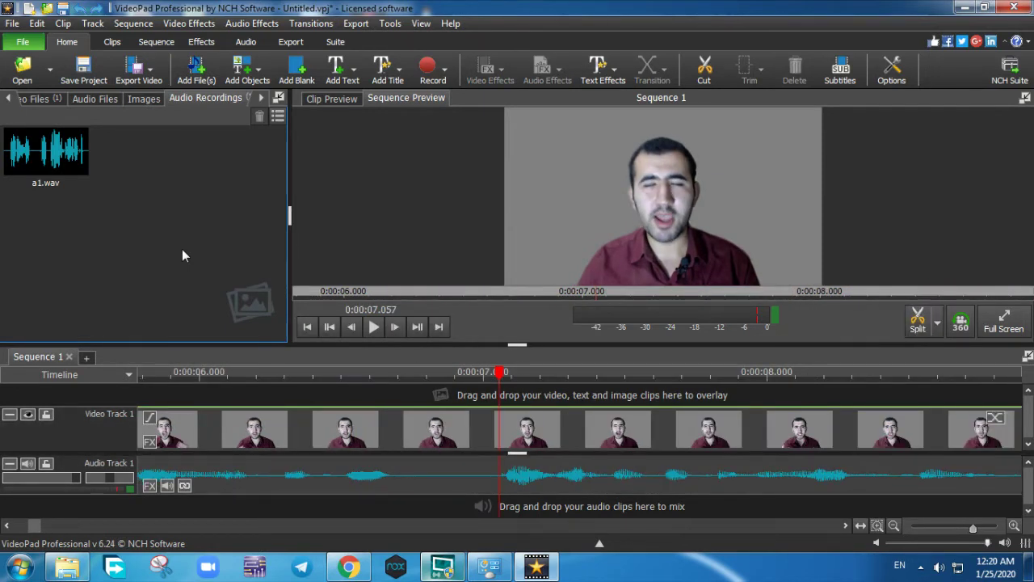
{"action": "scroll", "coordinate": [450, 485], "scroll_direction": "down", "scroll_amount": 5}
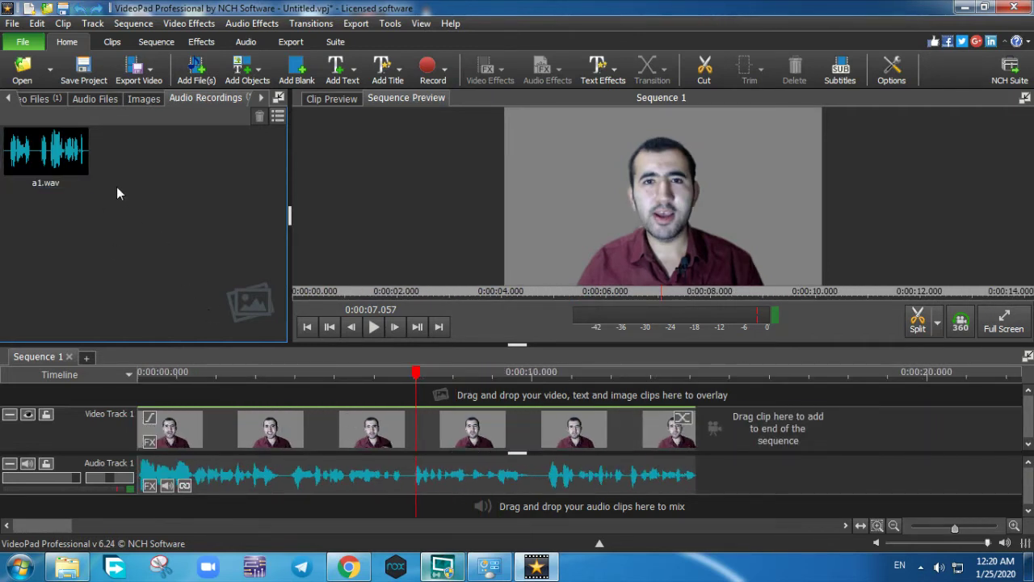
{"action": "left_click", "coordinate": [36, 99]}
{"action": "left_click", "coordinate": [360, 465]}
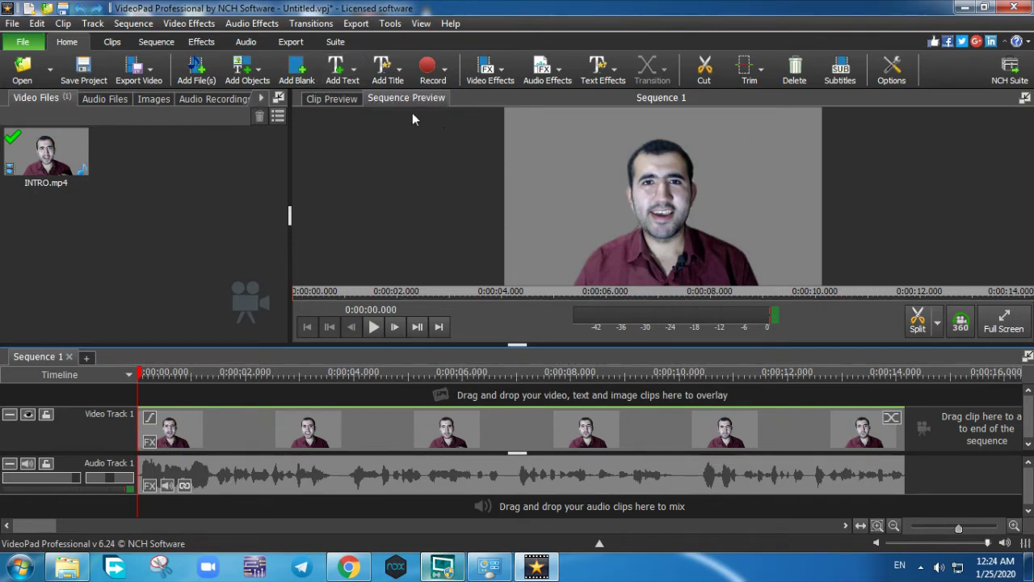
- Add a Simple Text Overlay at the start of the sequence and look over its font and size options
{"action": "left_click", "coordinate": [347, 69]}
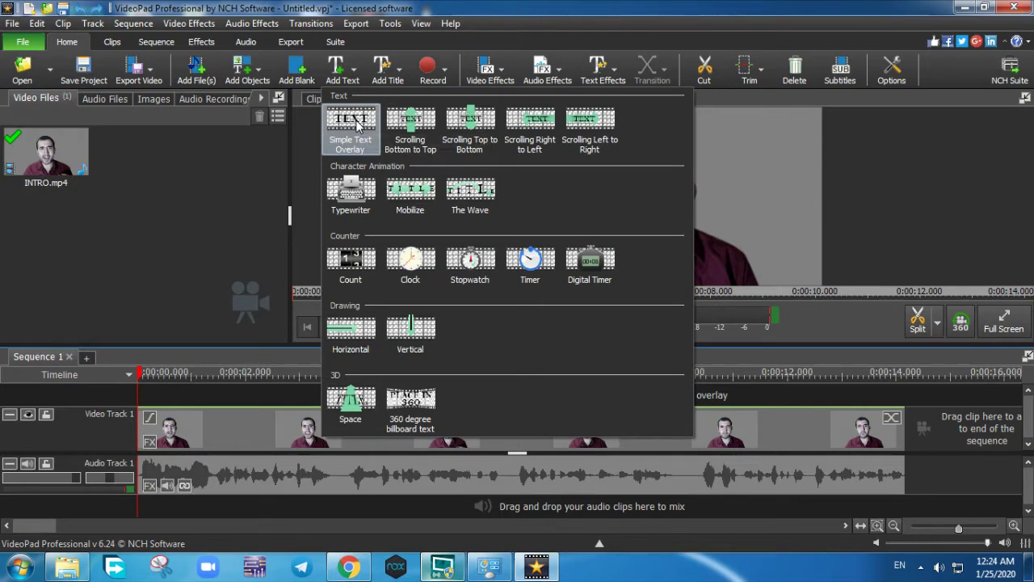
{"action": "left_click", "coordinate": [357, 122]}
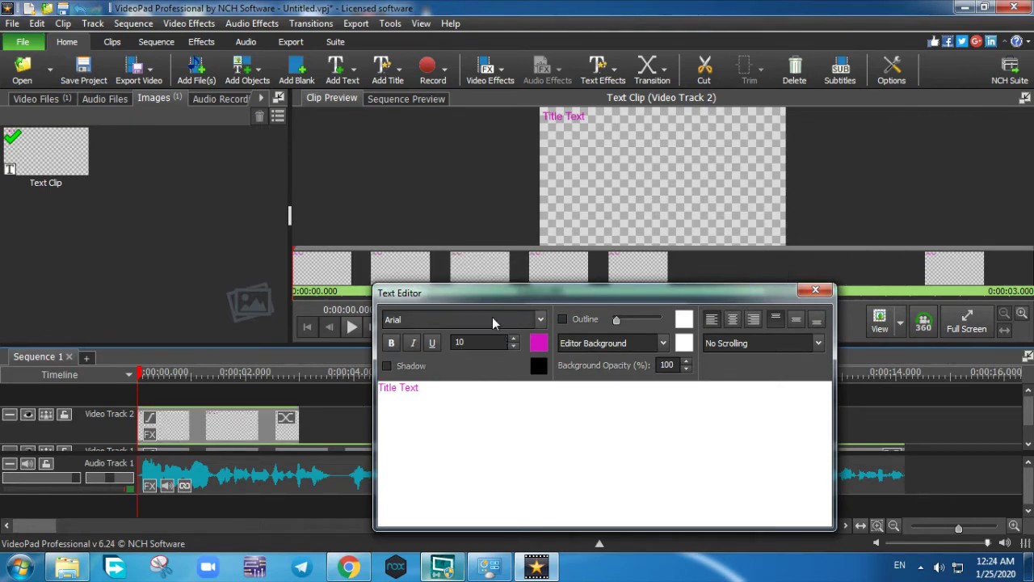
{"action": "left_click", "coordinate": [422, 320]}
{"action": "key", "text": "Escape"}
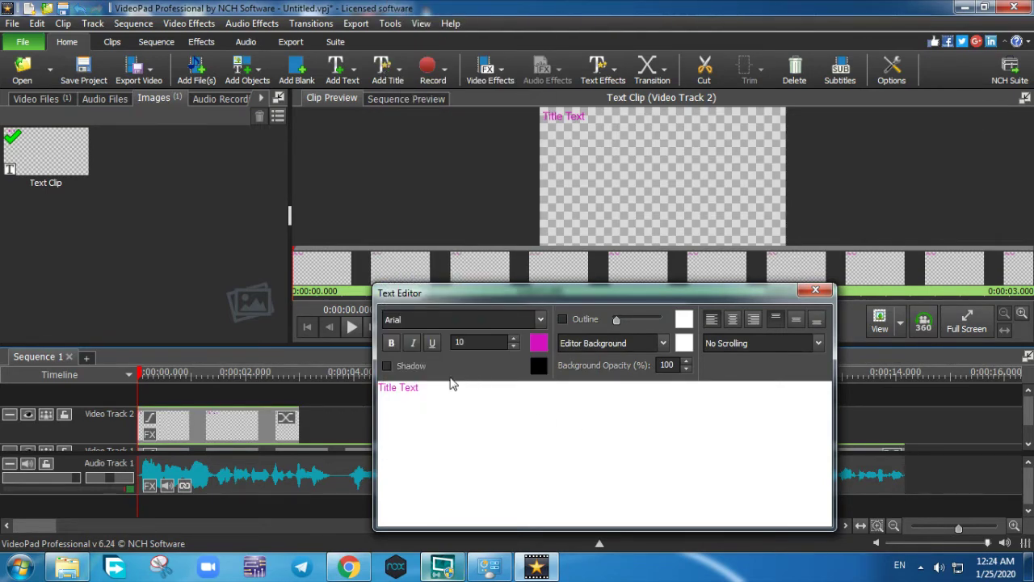
{"action": "left_click", "coordinate": [415, 347]}
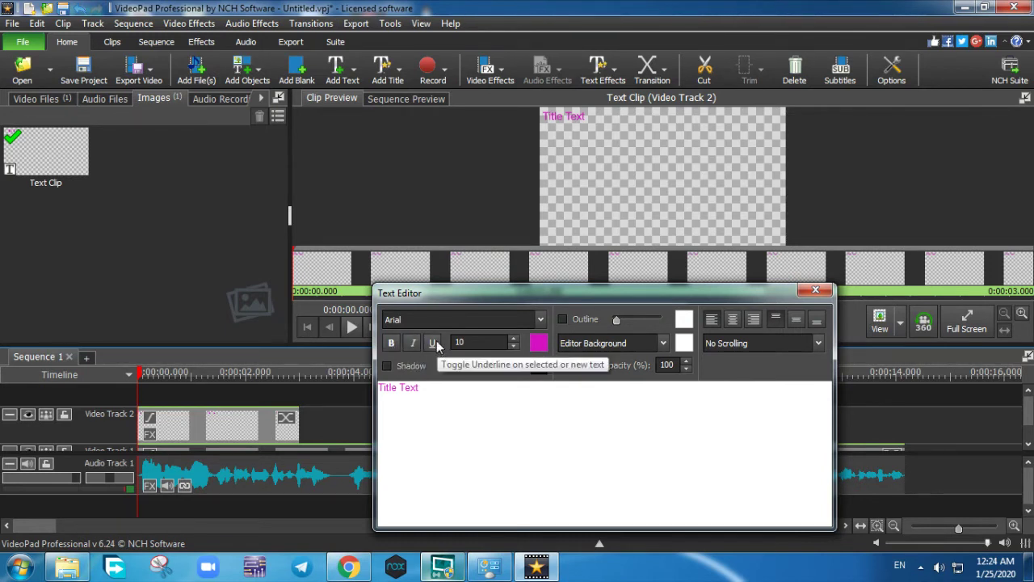
{"action": "left_click", "coordinate": [465, 347]}
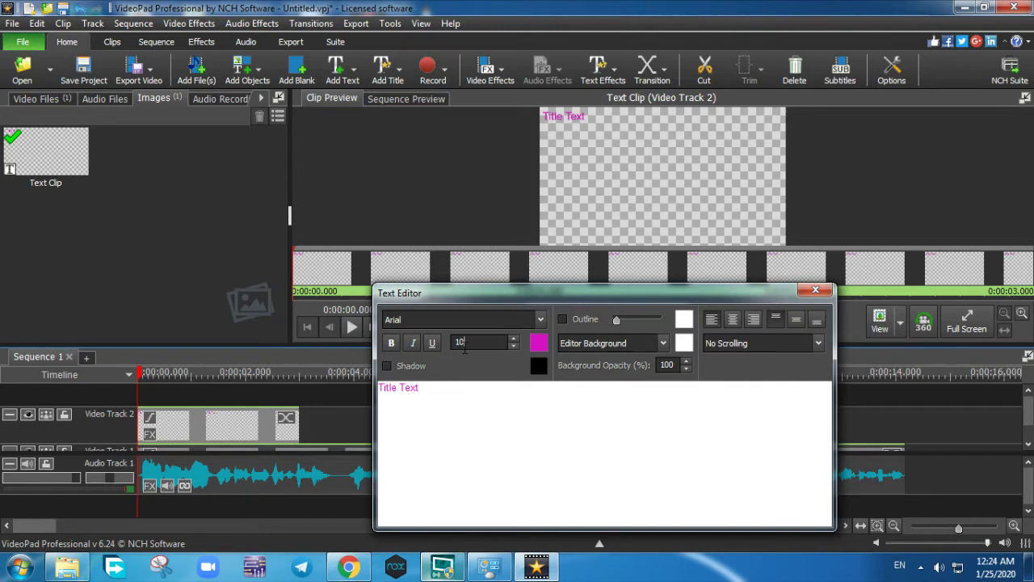
{"action": "left_click", "coordinate": [465, 347]}
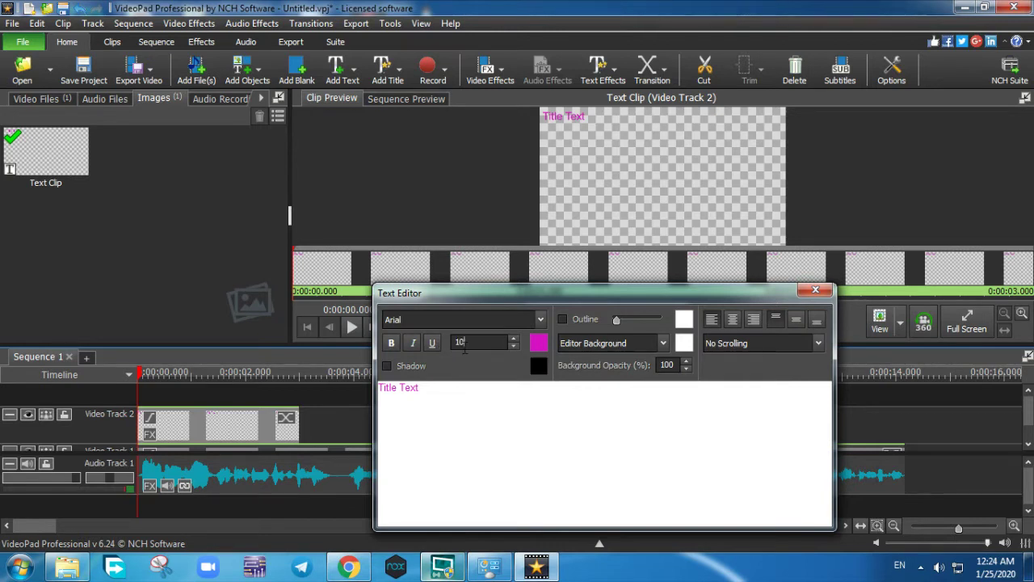
- Enlarge the overlay's whole Title Text to size 40, reduce it to size 20, and leave the text editor
{"action": "triple_click", "coordinate": [406, 388]}
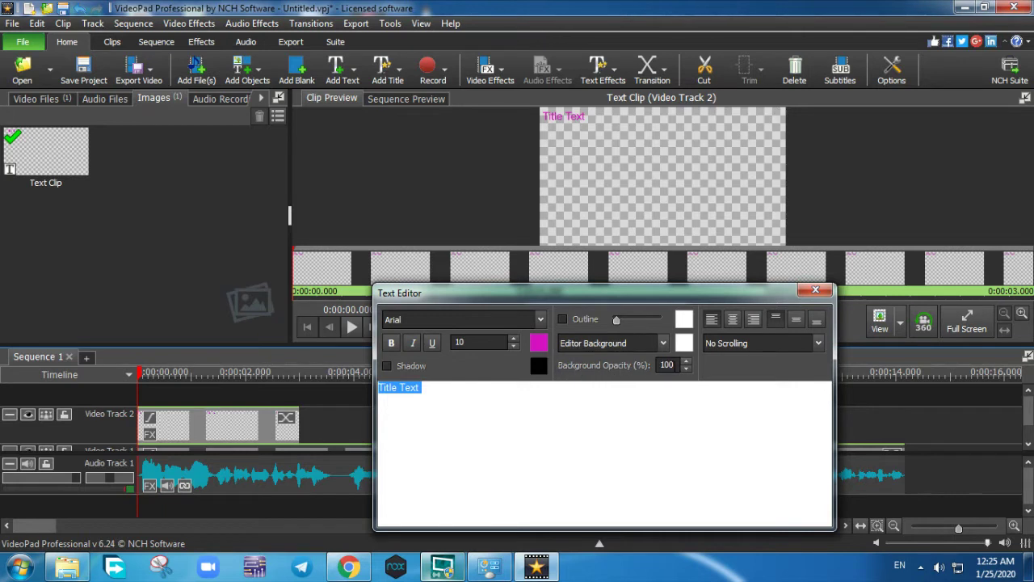
{"action": "double_click", "coordinate": [666, 365]}
{"action": "left_click", "coordinate": [415, 389]}
{"action": "double_click", "coordinate": [415, 389]}
{"action": "double_click", "coordinate": [505, 342]}
{"action": "type", "text": "40"}
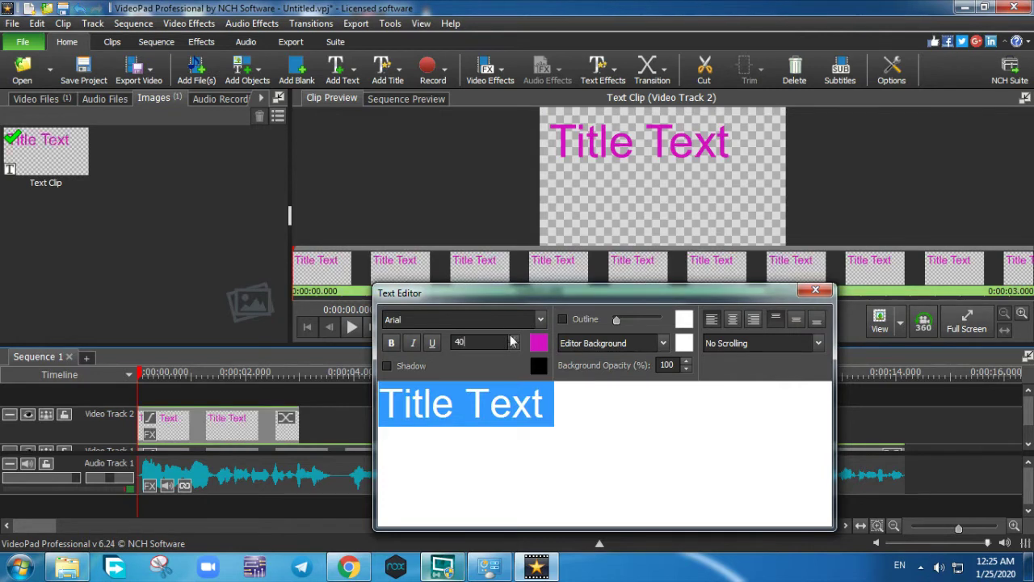
{"action": "key", "text": "Return"}
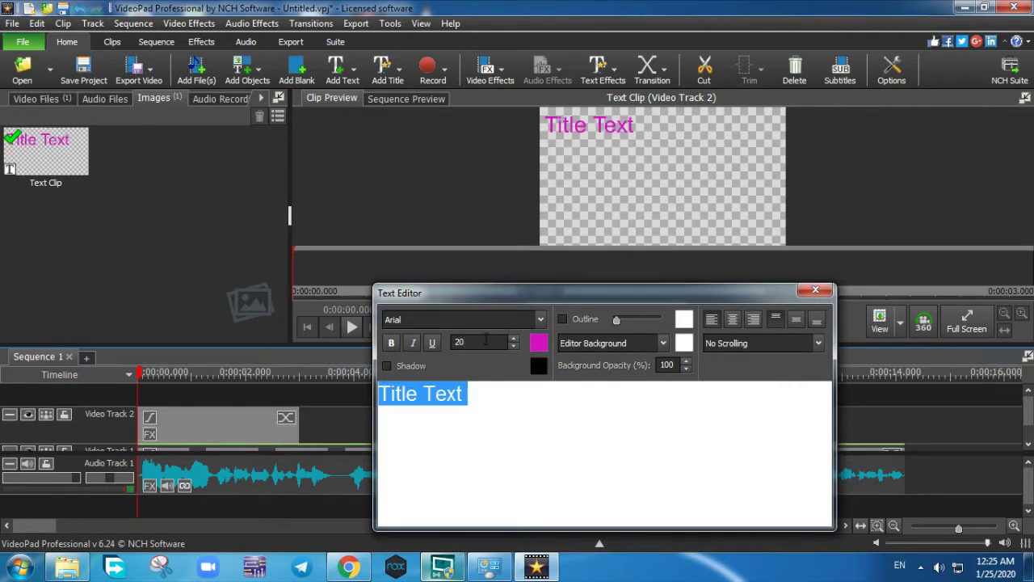
{"action": "left_click", "coordinate": [165, 248]}
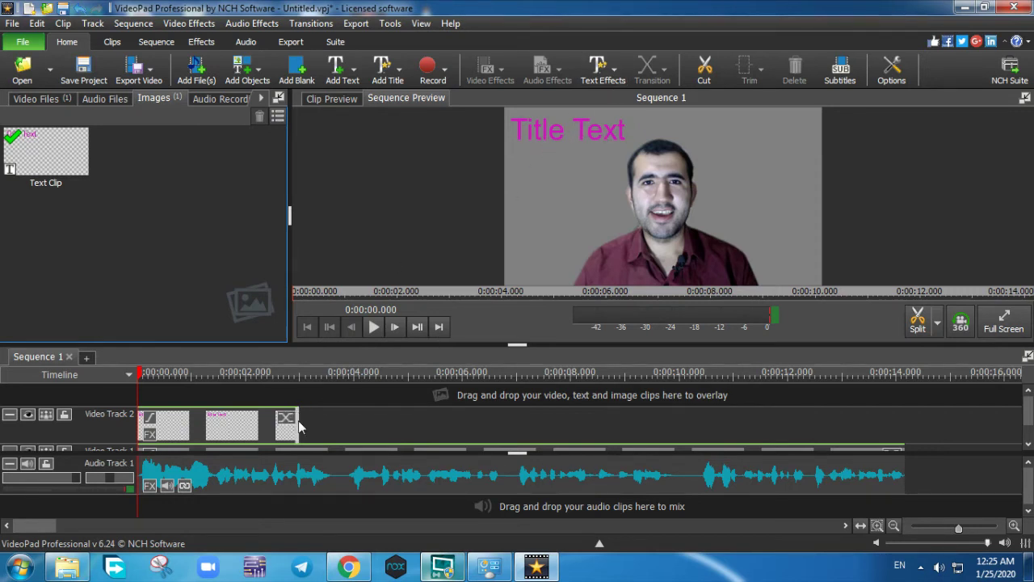
- Extend the text clip on Video Track 2 to the end of the main video, and undo that change
{"action": "left_click_drag", "start_coordinate": [298, 422], "coordinate": [904, 420]}
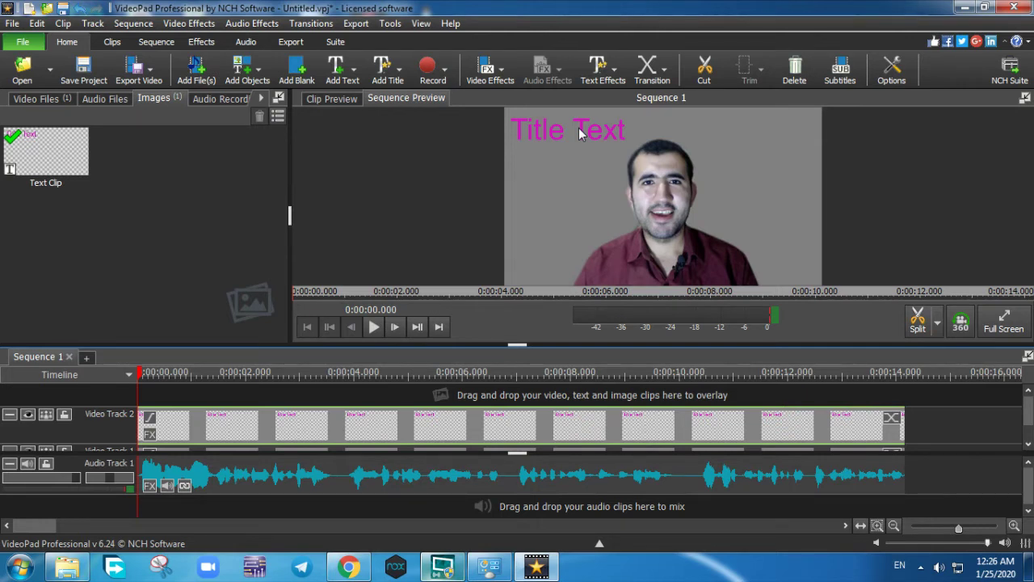
{"action": "key", "text": "ctrl+z"}
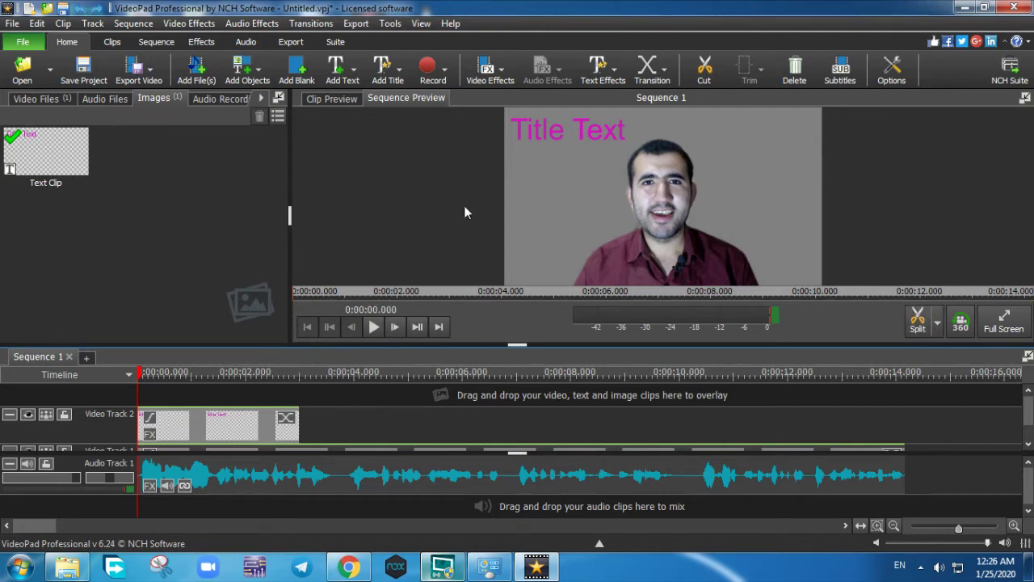
- Move the text clip on Video Track 2 further along the timeline, away from the start of the sequence
{"action": "left_click_drag", "start_coordinate": [227, 413], "coordinate": [319, 423]}
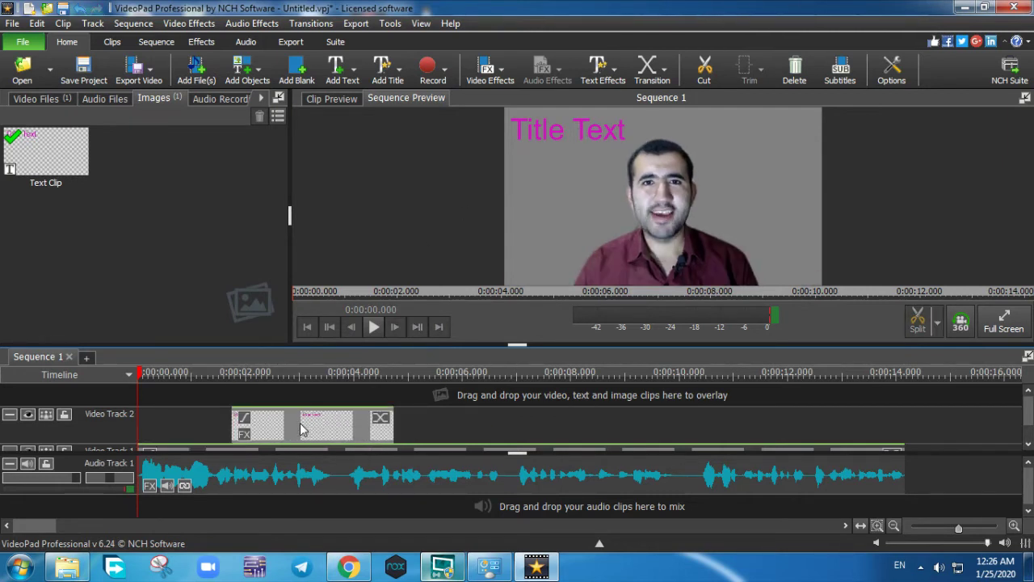
{"action": "left_click_drag", "start_coordinate": [442, 429], "coordinate": [503, 414]}
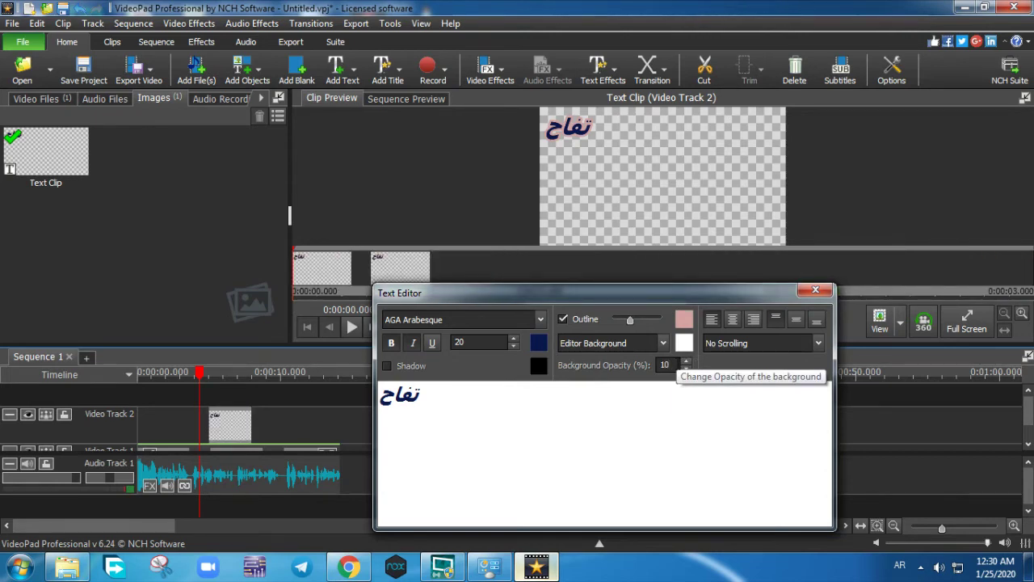
- Leave the text editor and preview the sequence around the start of the text clip on Video Track 2
{"action": "left_click", "coordinate": [223, 330]}
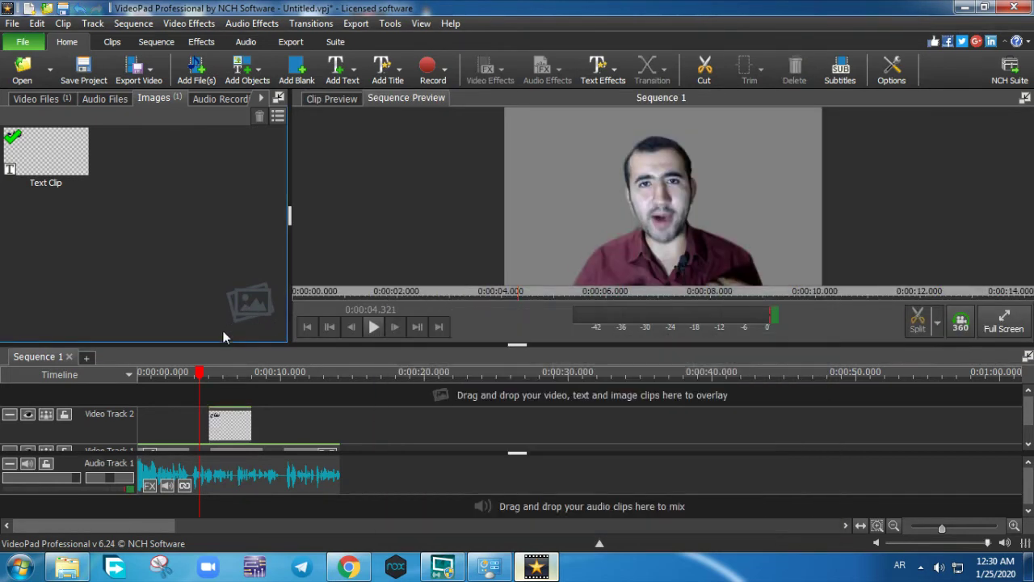
{"action": "left_click", "coordinate": [220, 375]}
{"action": "left_click", "coordinate": [204, 375]}
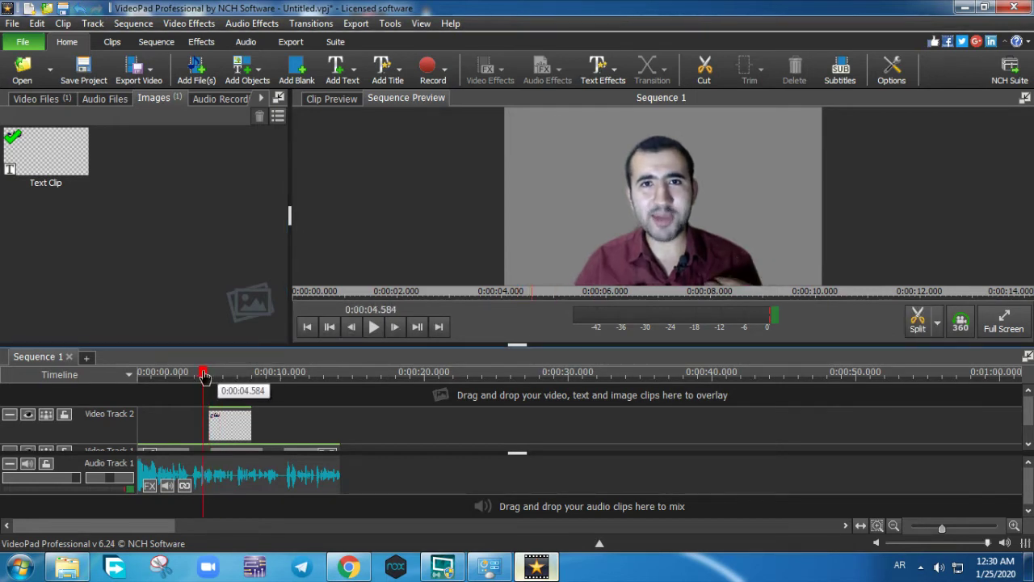
{"action": "left_click", "coordinate": [219, 374]}
{"action": "left_click", "coordinate": [204, 373]}
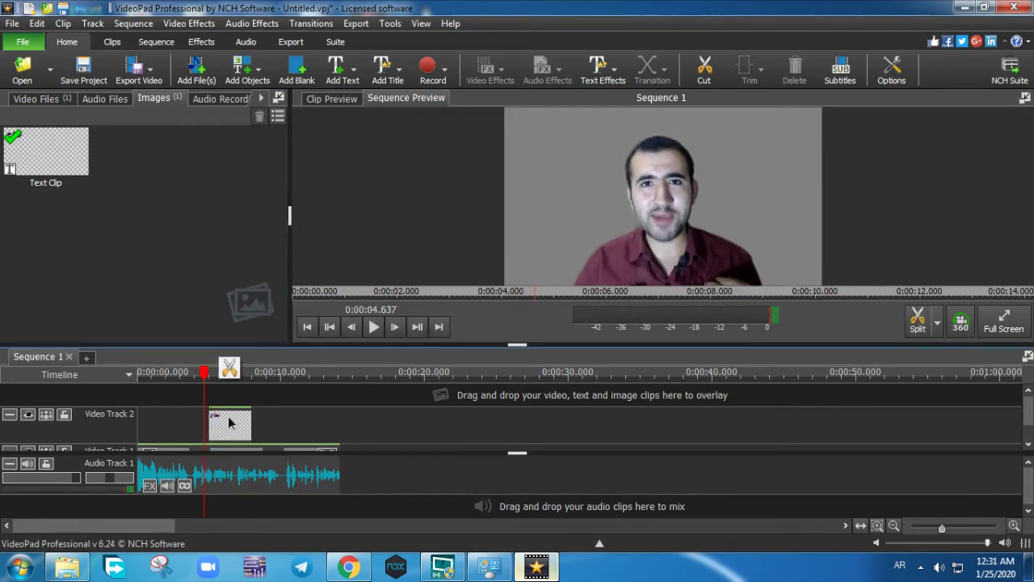
- Set the text clip's background type to Full Background, leave the text editor, and preview the clip in the sequence
{"action": "left_click", "coordinate": [229, 422]}
{"action": "left_click", "coordinate": [597, 322]}
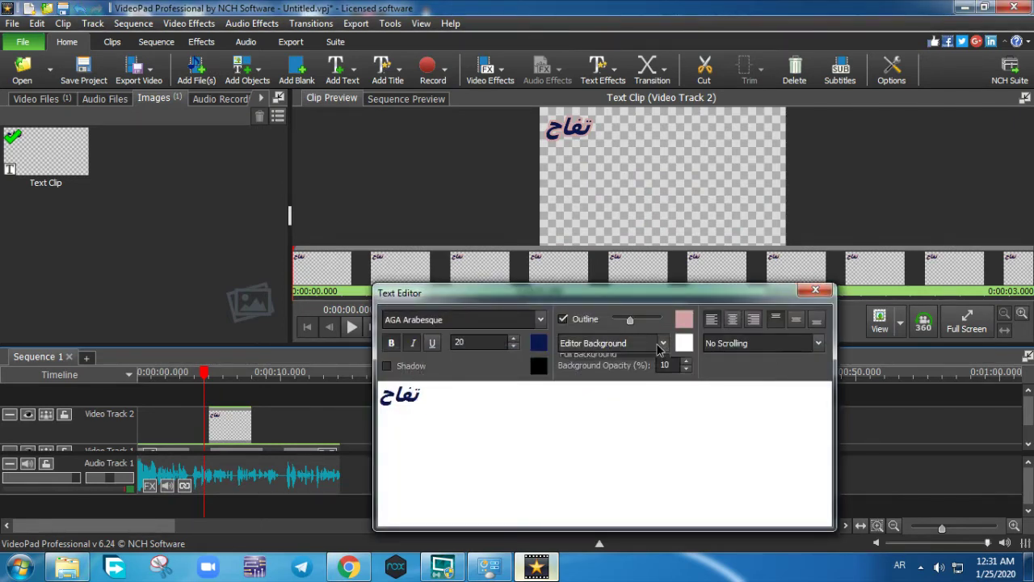
{"action": "left_click", "coordinate": [661, 345]}
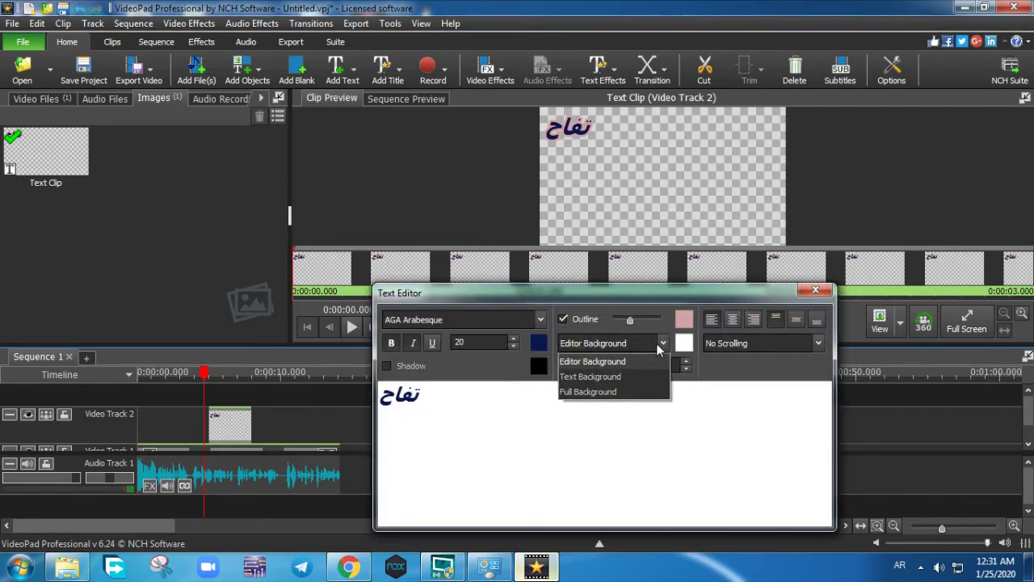
{"action": "left_click", "coordinate": [639, 391]}
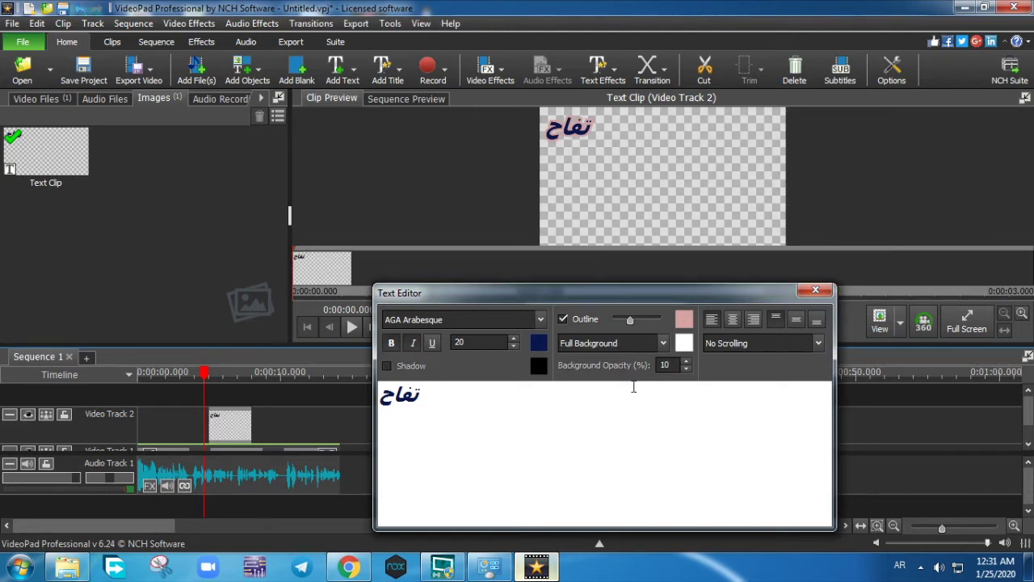
{"action": "left_click", "coordinate": [222, 292]}
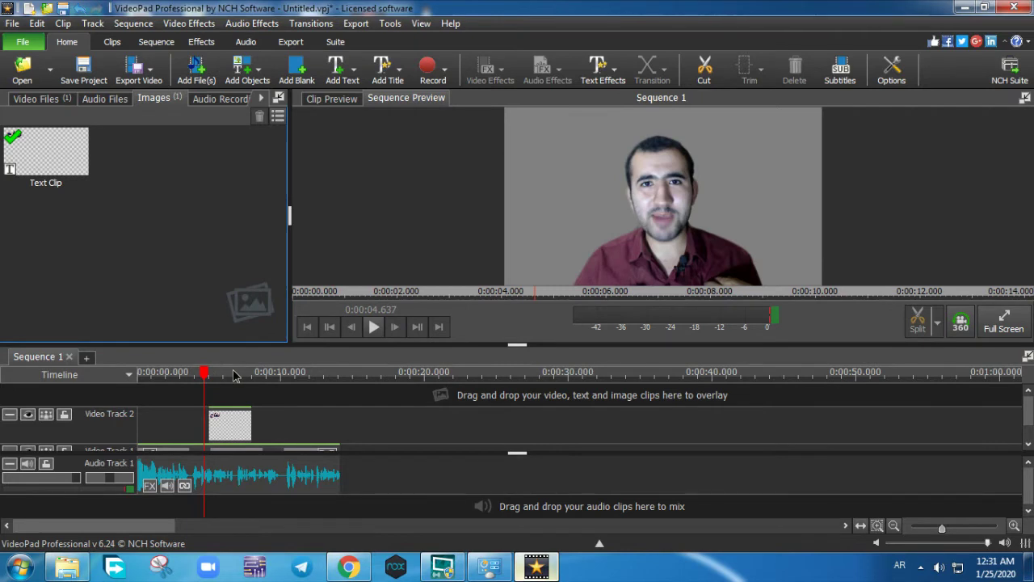
{"action": "left_click", "coordinate": [233, 373]}
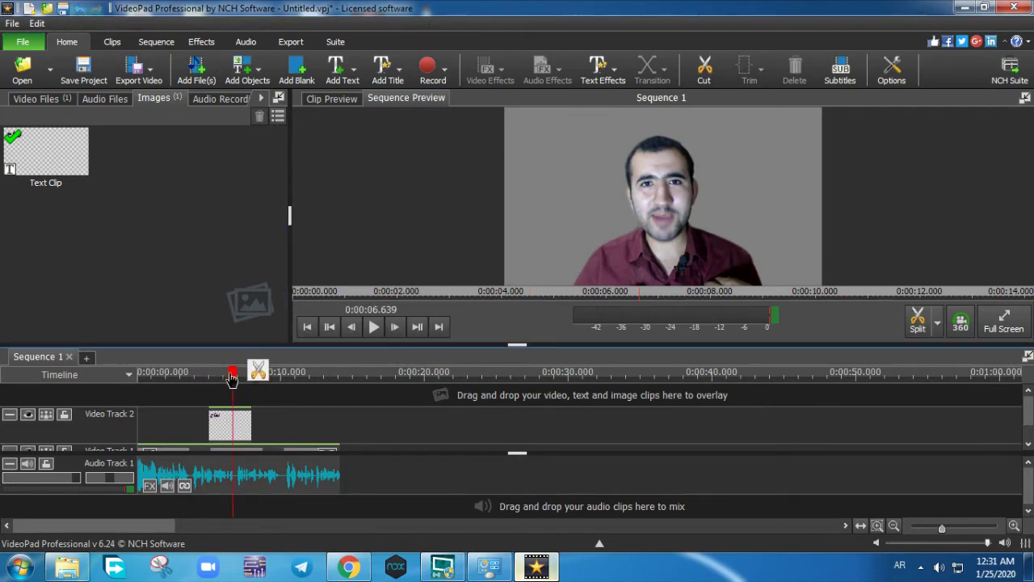
{"action": "left_click", "coordinate": [207, 374]}
{"action": "left_click", "coordinate": [211, 374]}
{"action": "mouse_move", "coordinate": [214, 377]}
{"action": "left_mouse_down"}
{"action": "mouse_move", "coordinate": [232, 373]}
{"action": "mouse_move", "coordinate": [215, 373]}
{"action": "left_mouse_up"}
- Turn off the outline of the text clip on Video Track 2 and preview the text over the video
{"action": "left_click", "coordinate": [238, 429]}
{"action": "left_click", "coordinate": [237, 429]}
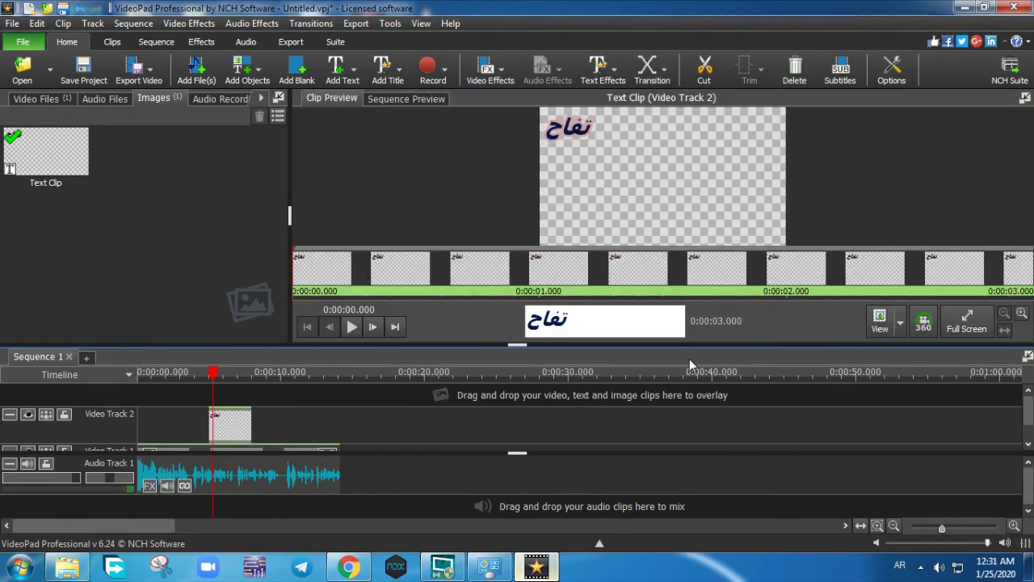
{"action": "left_click", "coordinate": [618, 324]}
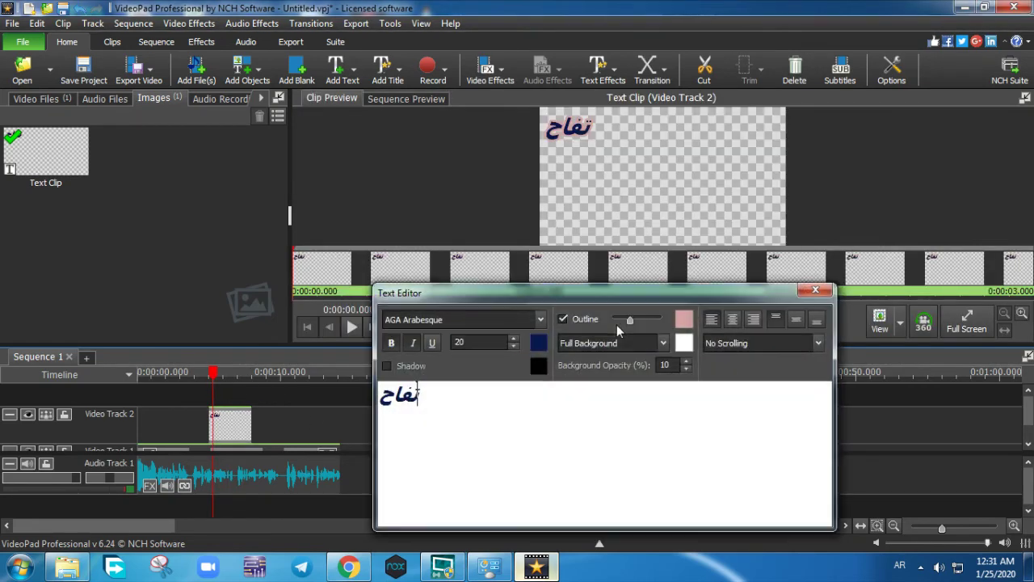
{"action": "left_click", "coordinate": [563, 320]}
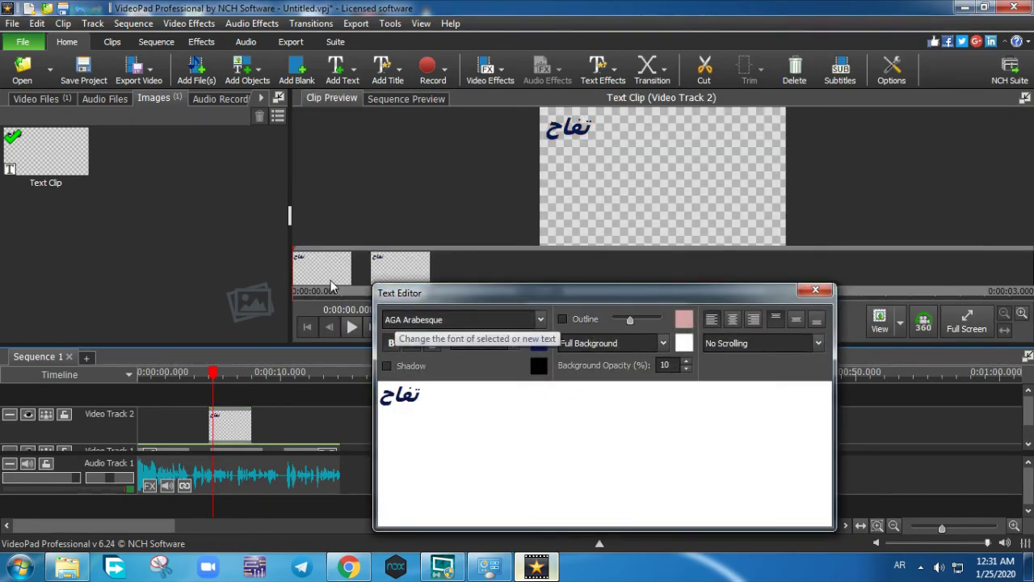
{"action": "left_click", "coordinate": [169, 306]}
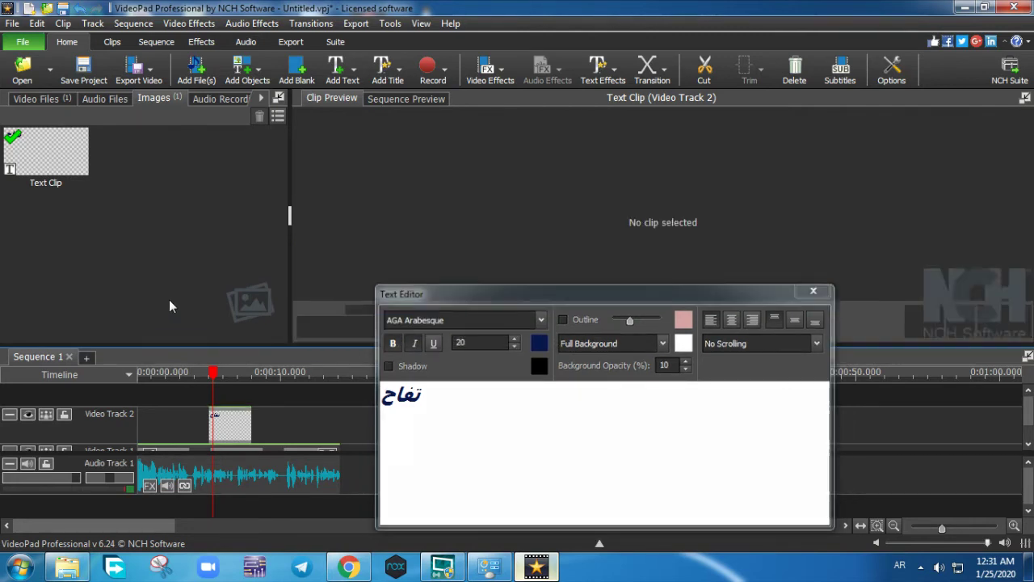
{"action": "left_click", "coordinate": [231, 394]}
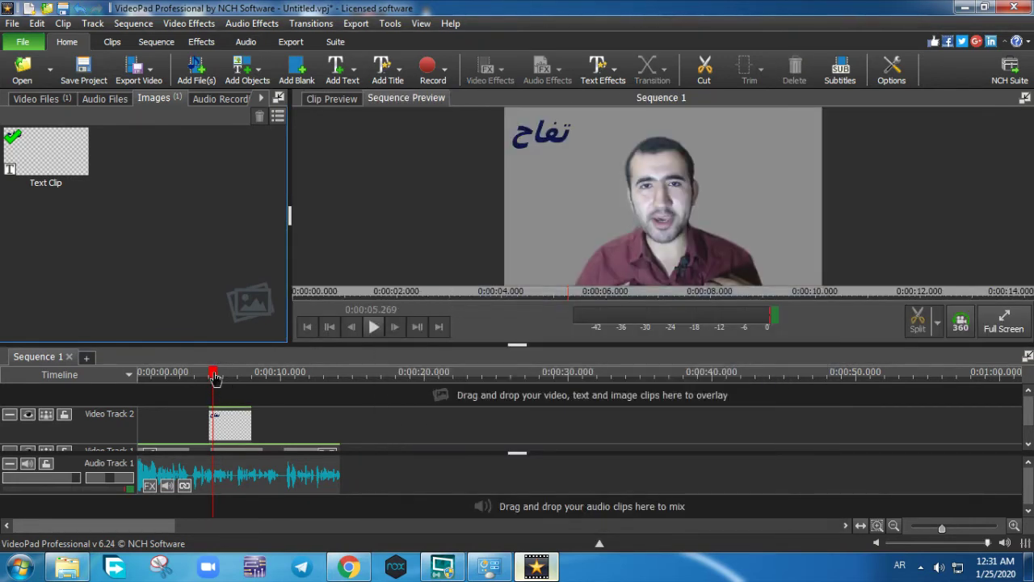
{"action": "left_click", "coordinate": [224, 373]}
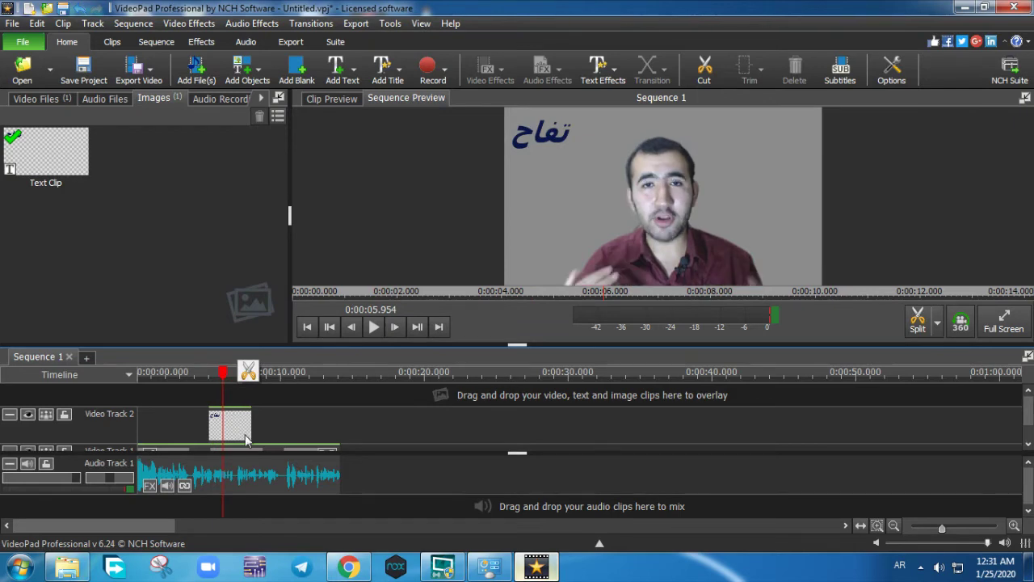
- Set the text clip's background opacity to 100%, leave the text editor, and preview the clip in the sequence
{"action": "left_click", "coordinate": [244, 426]}
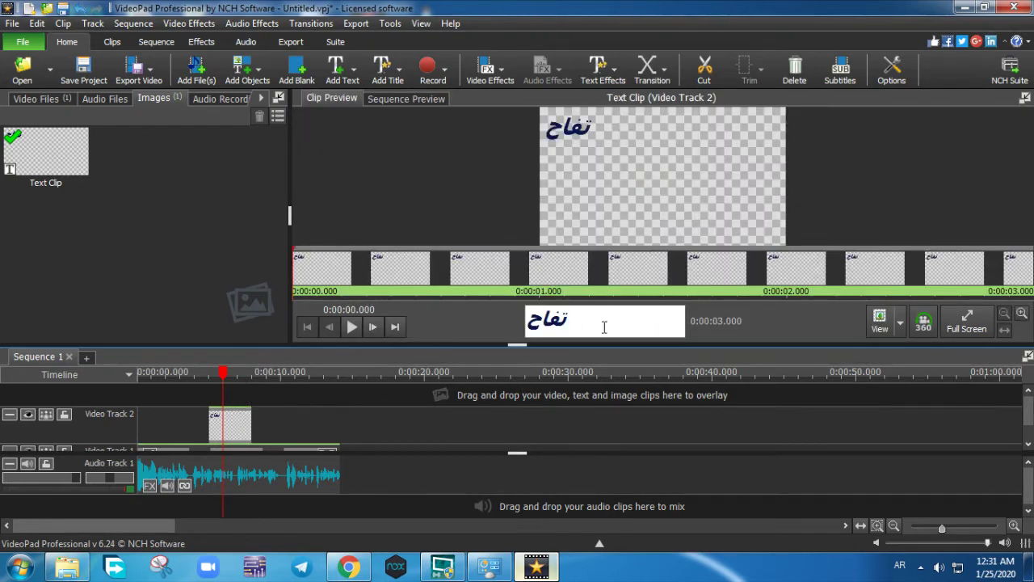
{"action": "double_click", "coordinate": [606, 322]}
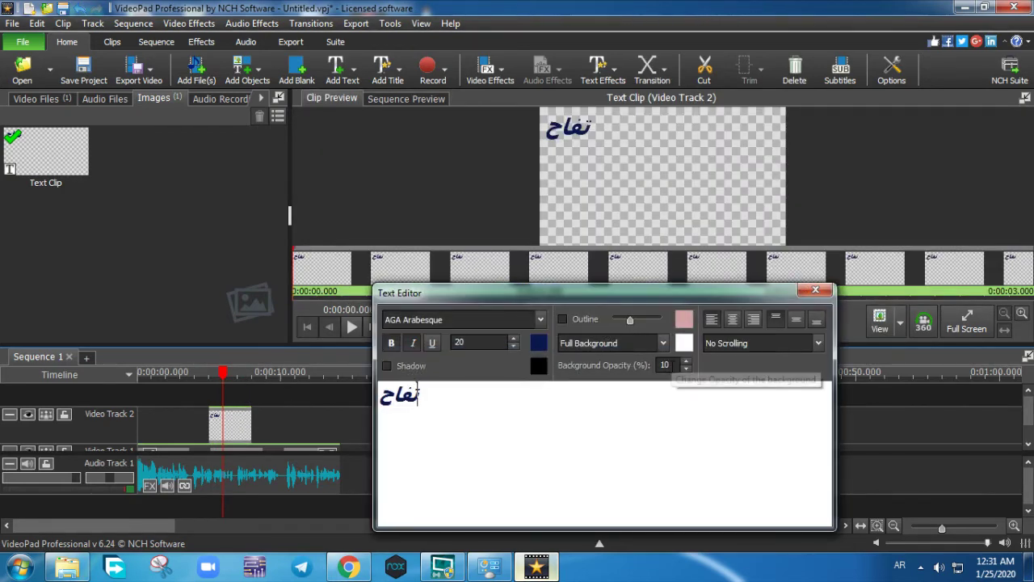
{"action": "double_click", "coordinate": [665, 364]}
{"action": "type", "text": "100"}
{"action": "key", "text": "Return"}
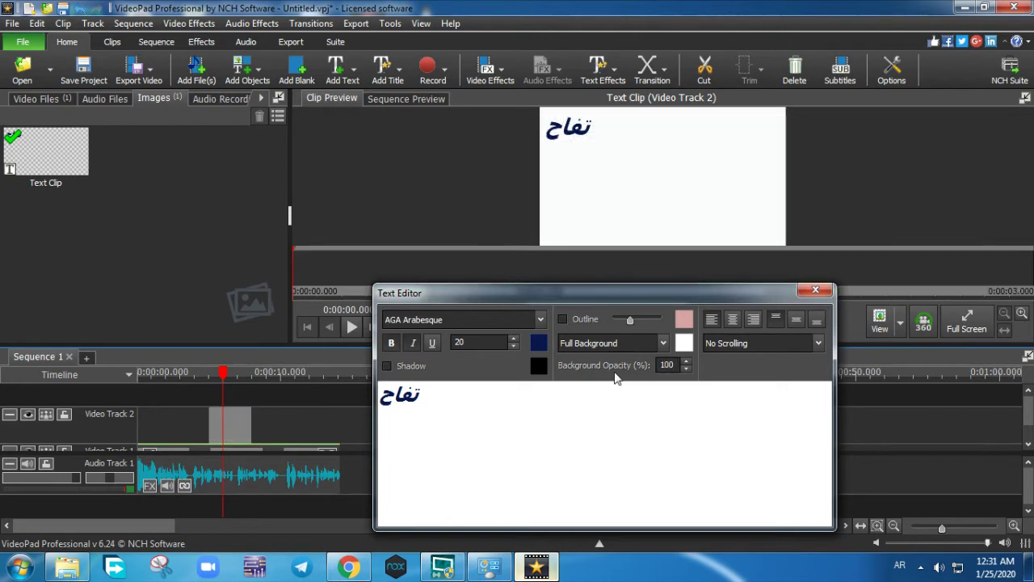
{"action": "left_click", "coordinate": [88, 239]}
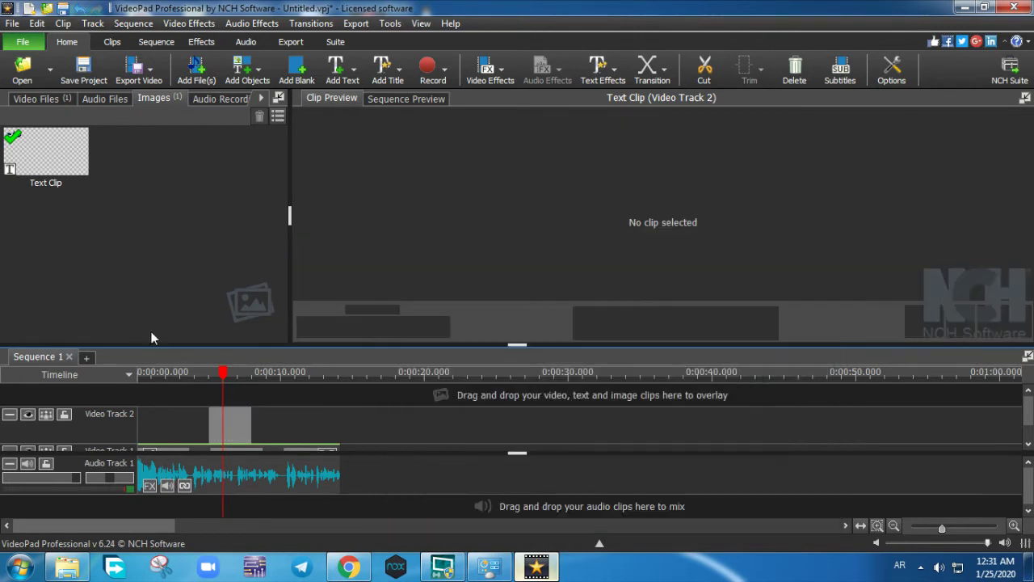
{"action": "mouse_move", "coordinate": [204, 373]}
{"action": "left_mouse_down"}
{"action": "mouse_move", "coordinate": [259, 375]}
{"action": "mouse_move", "coordinate": [200, 373]}
{"action": "left_mouse_up"}
- Set the text clip's background opacity to 10%, leave the text editor, and preview the start of the clip
{"action": "left_click", "coordinate": [240, 418]}
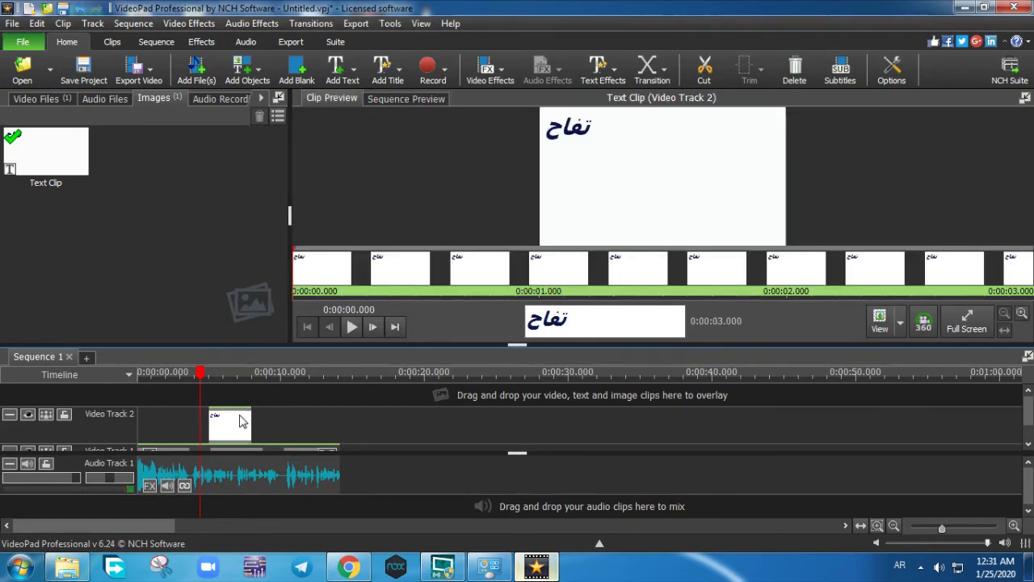
{"action": "double_click", "coordinate": [667, 313]}
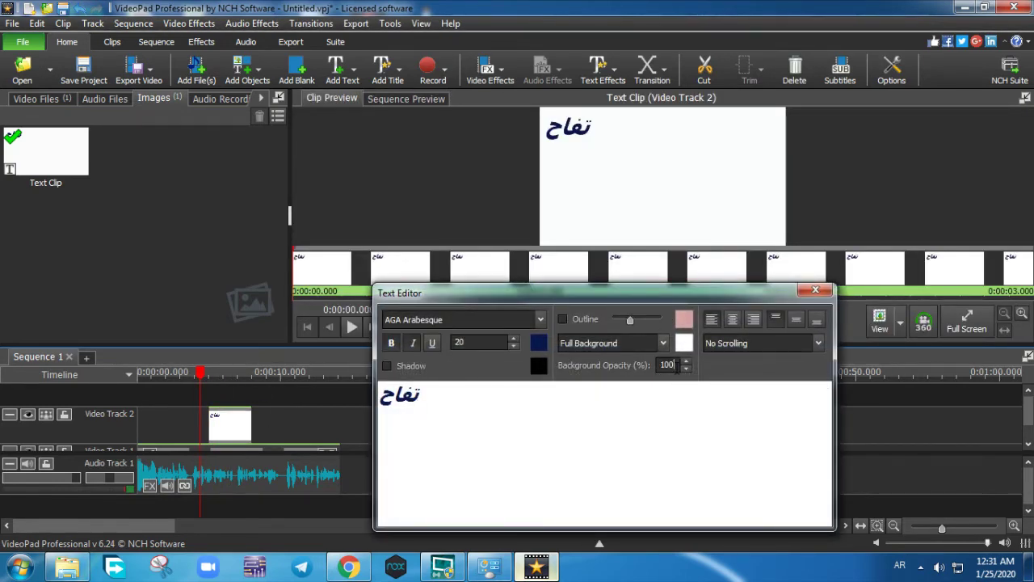
{"action": "double_click", "coordinate": [667, 364]}
{"action": "type", "text": "10"}
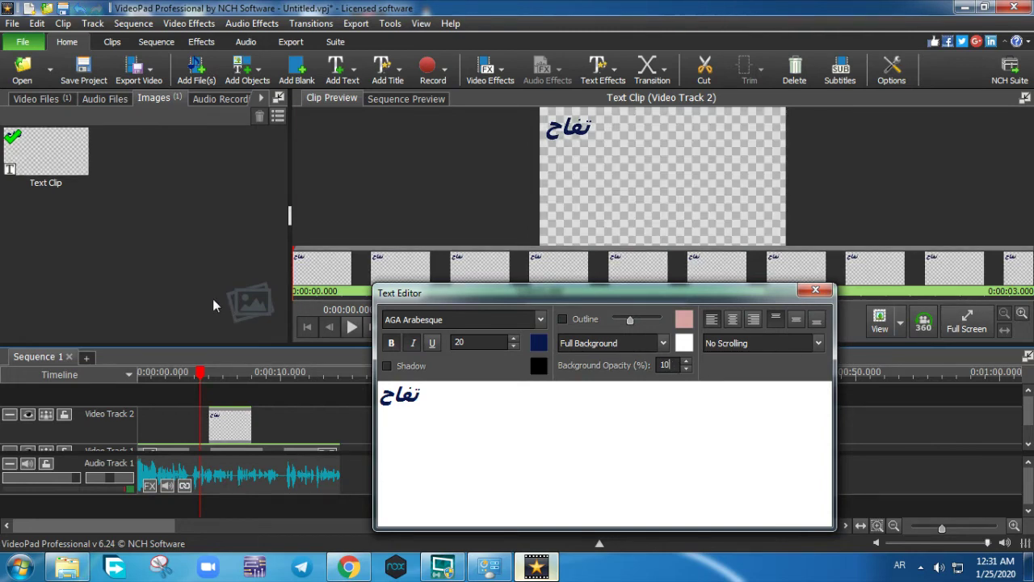
{"action": "left_click", "coordinate": [163, 262]}
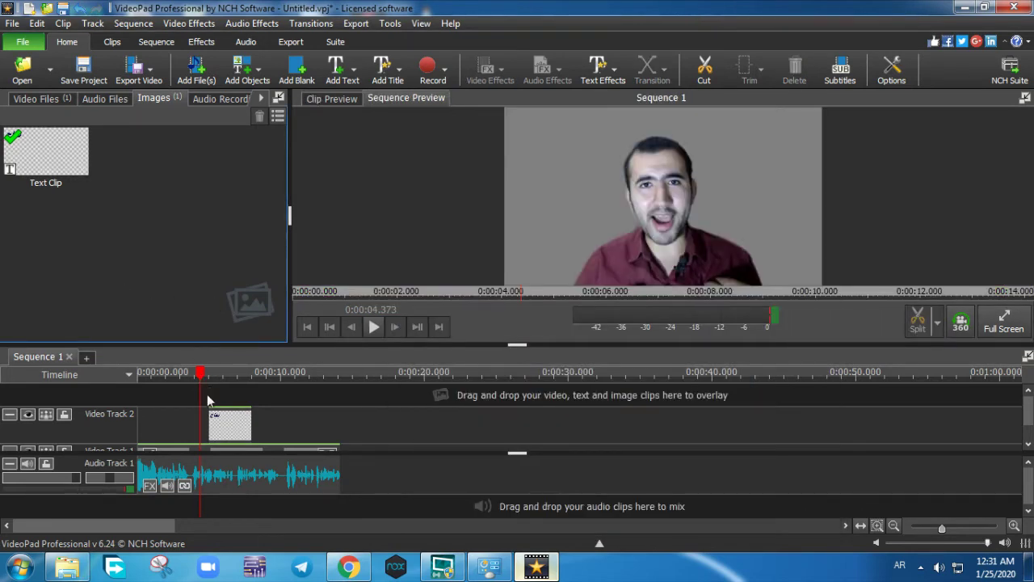
{"action": "left_click_drag", "start_coordinate": [200, 374], "coordinate": [222, 374]}
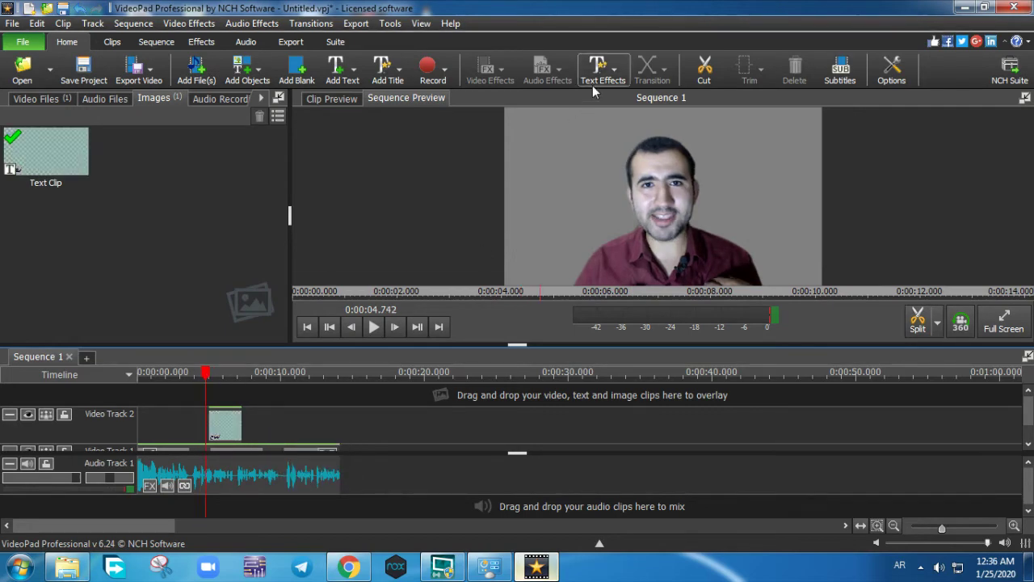
- Switch the text clip's background type to Text Background, and return it to Full Background
{"action": "left_click", "coordinate": [232, 429]}
{"action": "left_click", "coordinate": [584, 336]}
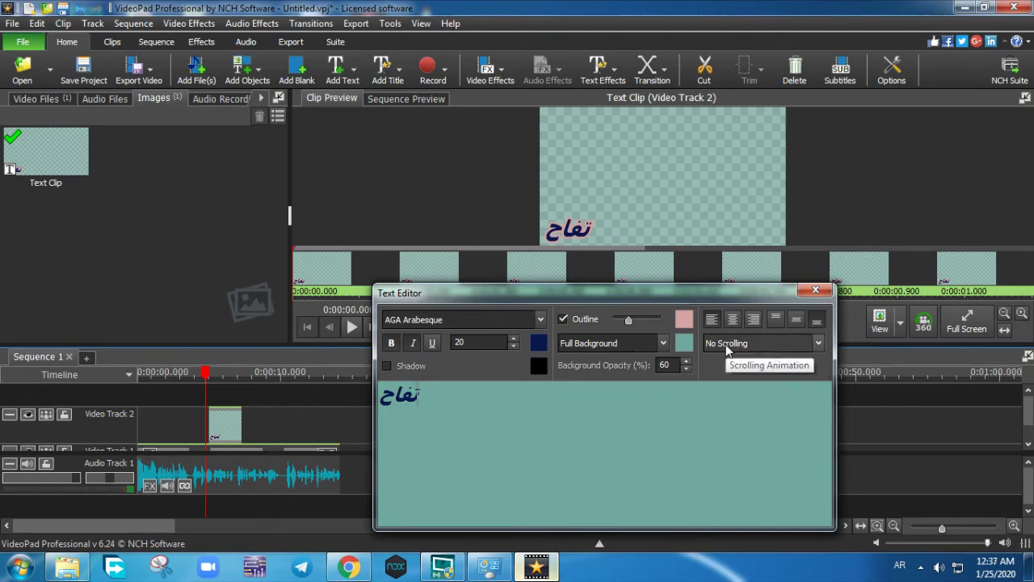
{"action": "left_click", "coordinate": [643, 343]}
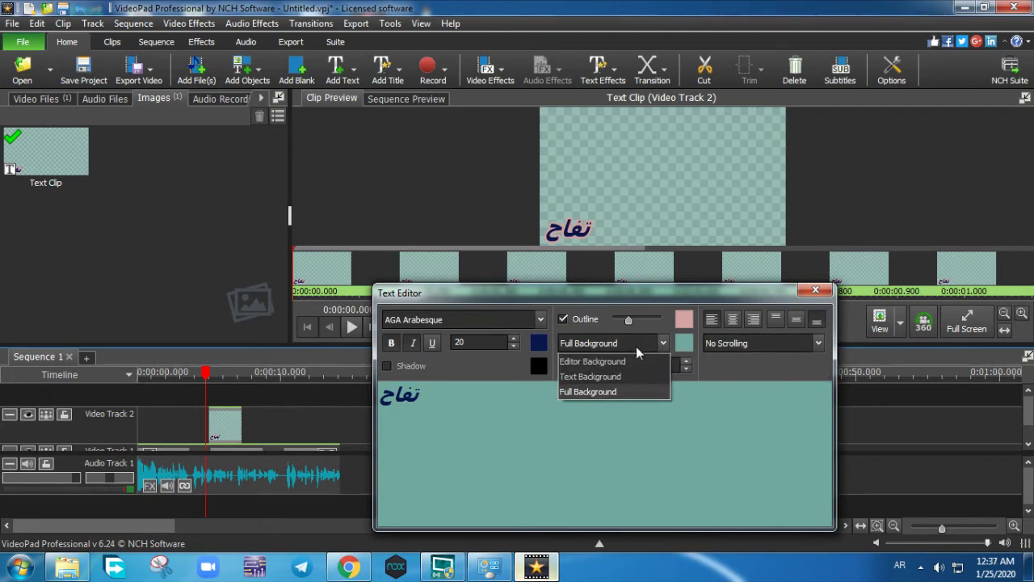
{"action": "left_click", "coordinate": [626, 377]}
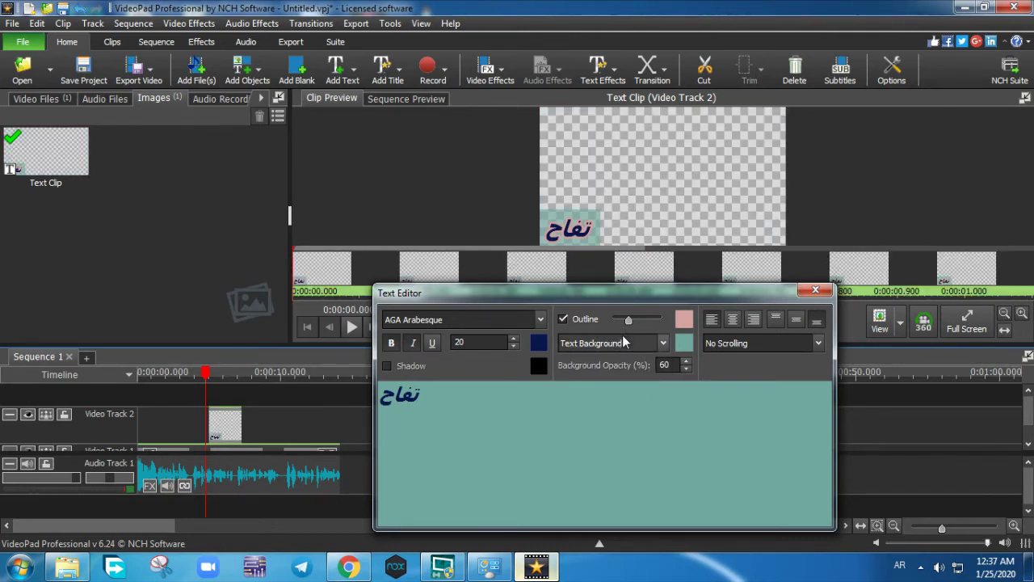
{"action": "left_click", "coordinate": [623, 342]}
{"action": "left_click", "coordinate": [607, 391]}
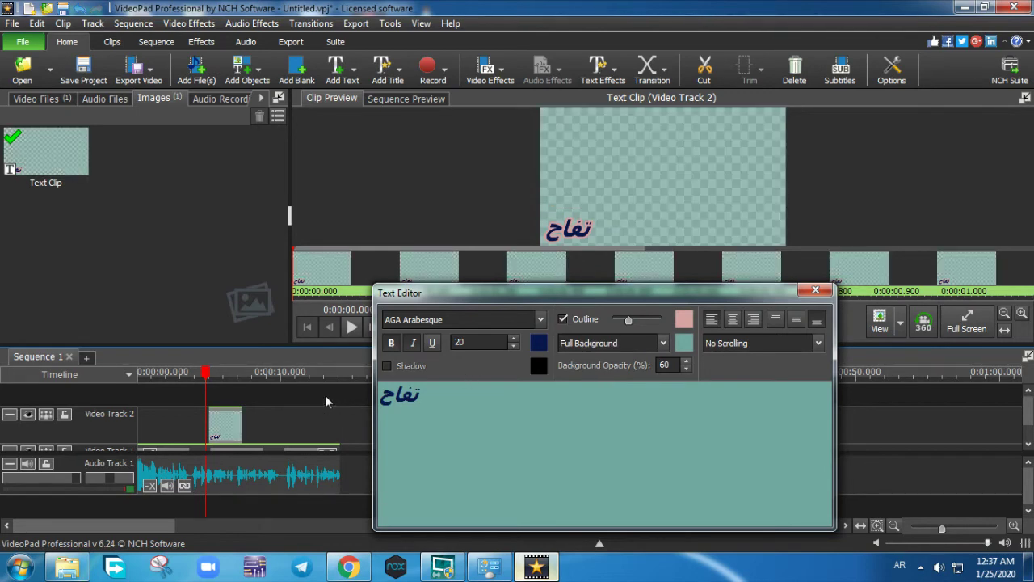
{"action": "left_click", "coordinate": [444, 569]}
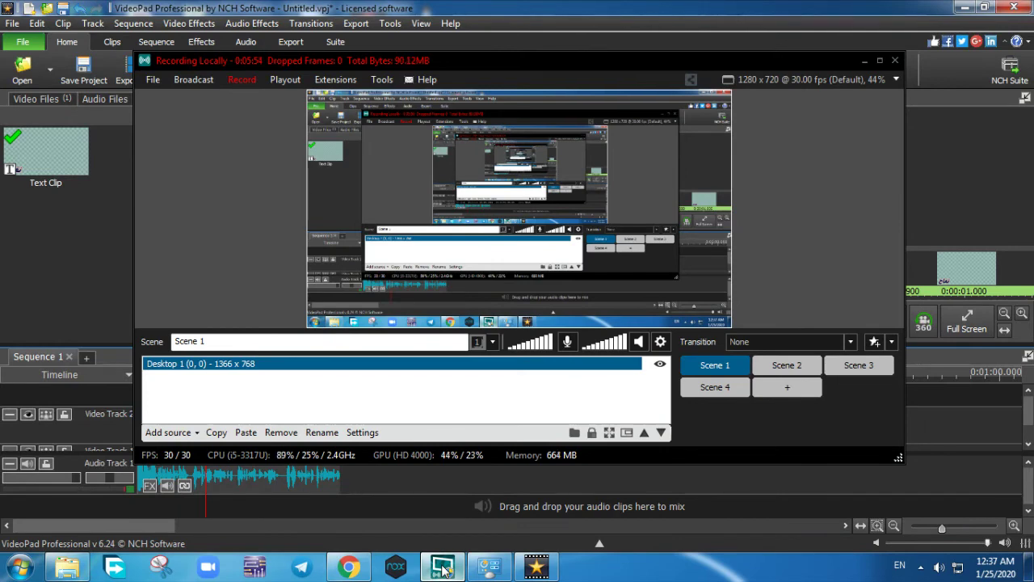
{"action": "left_click", "coordinate": [443, 569]}
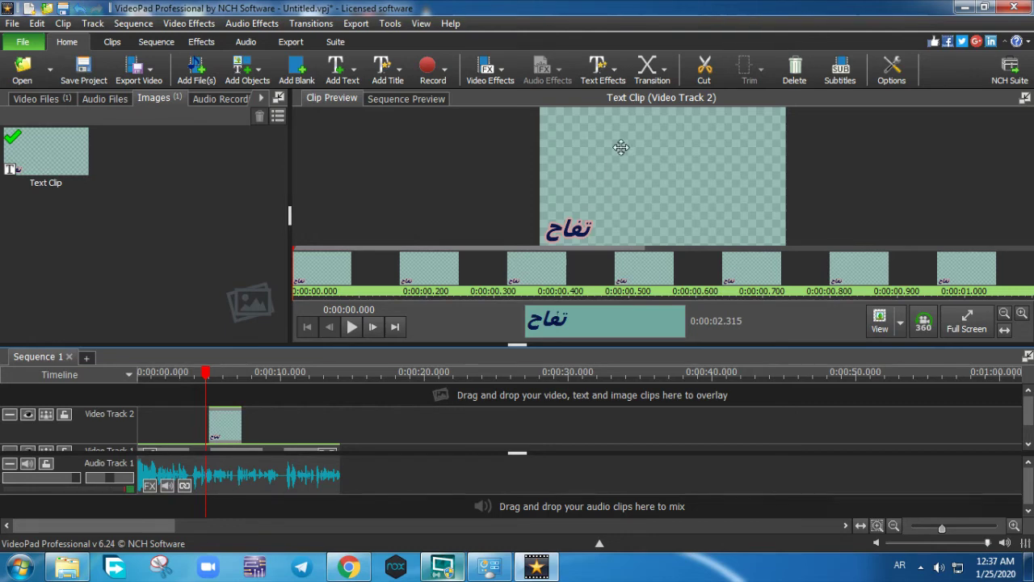
- Open the text clip's editor and set its background type to Text Background
{"action": "double_click", "coordinate": [538, 328]}
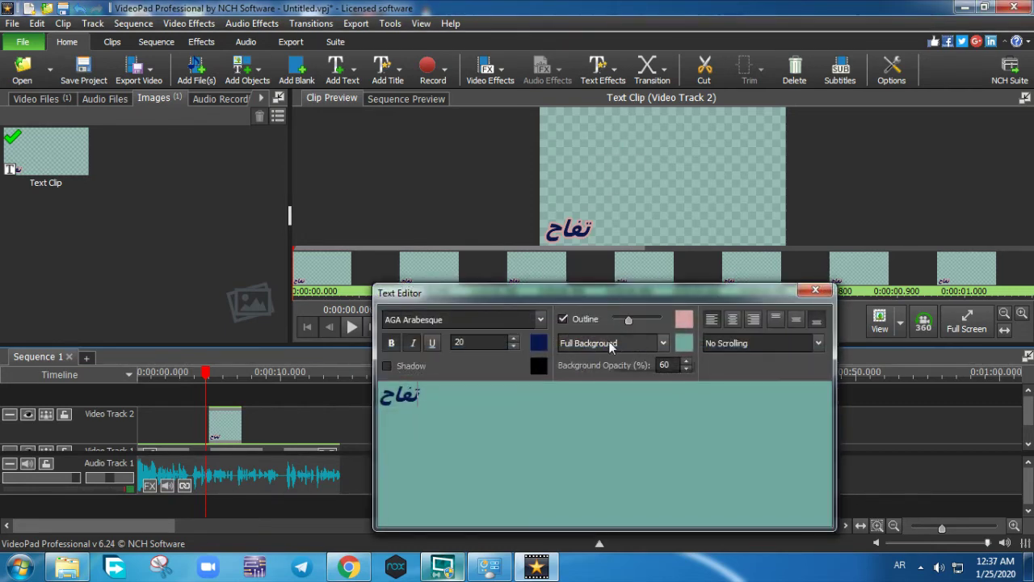
{"action": "left_click", "coordinate": [610, 344]}
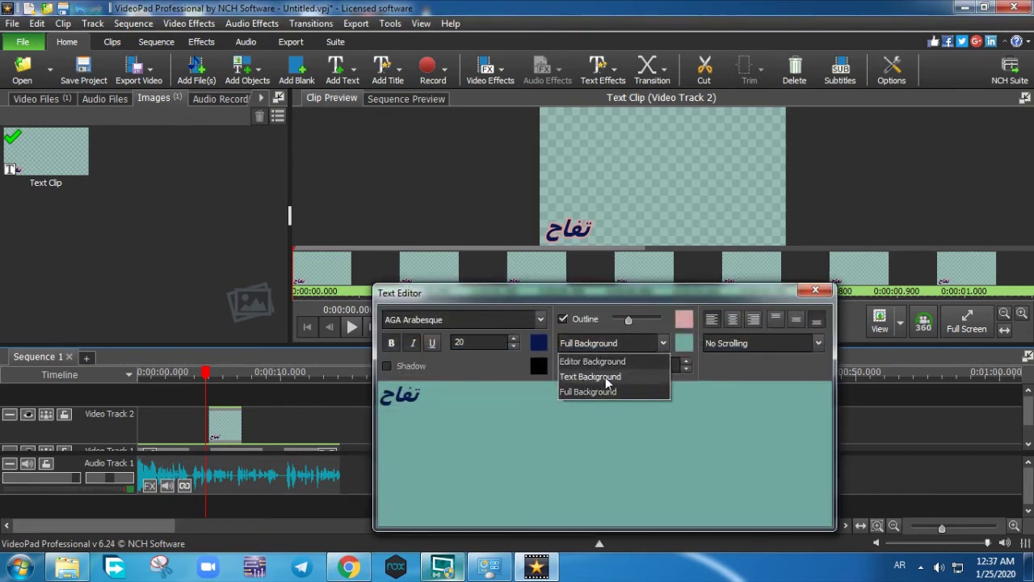
{"action": "left_click", "coordinate": [608, 378]}
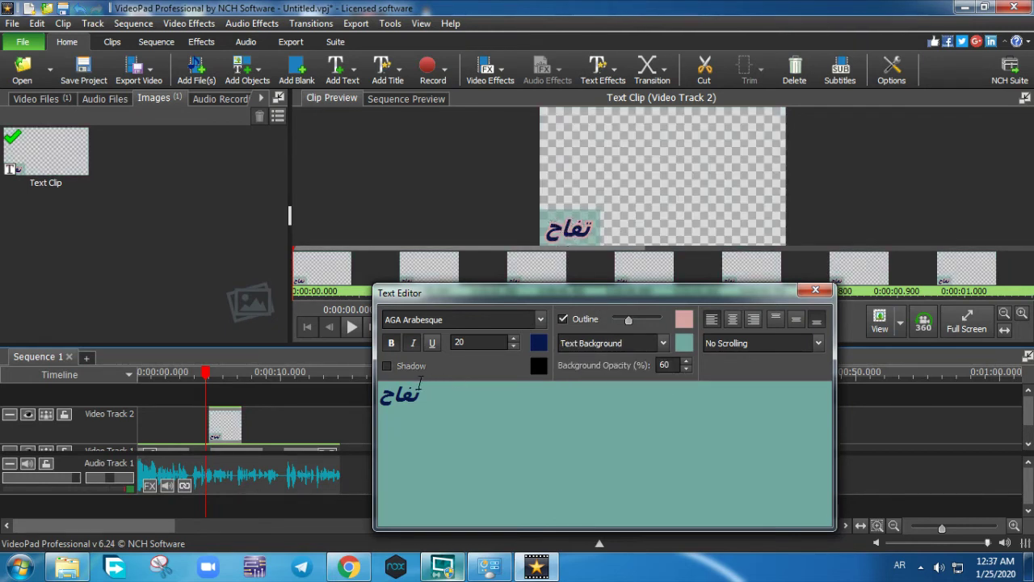
- Replace the overlay's wording with "أهلا بكم جميعاً" and leave the text editor
{"action": "double_click", "coordinate": [392, 394]}
{"action": "type", "text": "أه"}
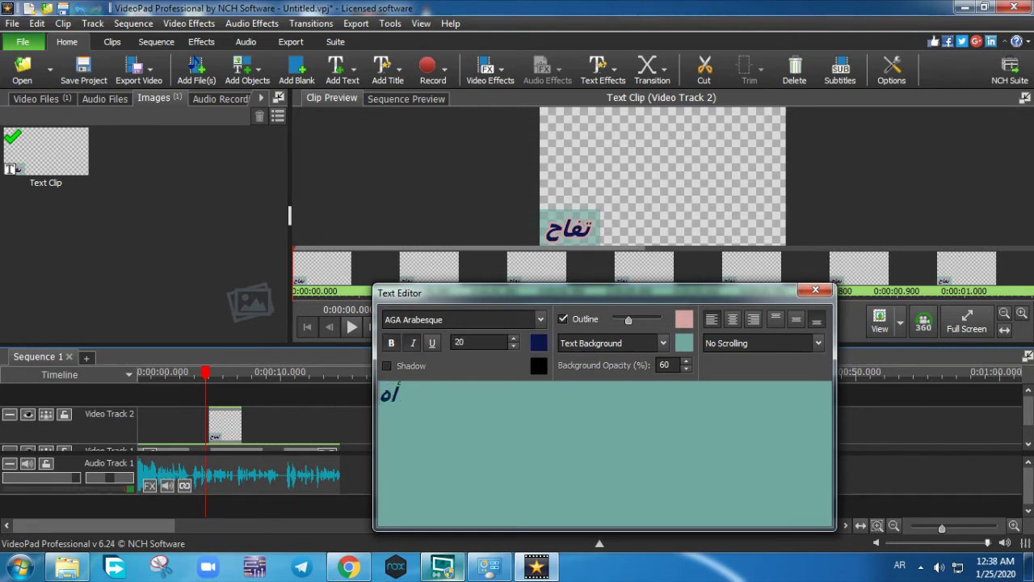
{"action": "type", "text": "لا بكم جميعاً"}
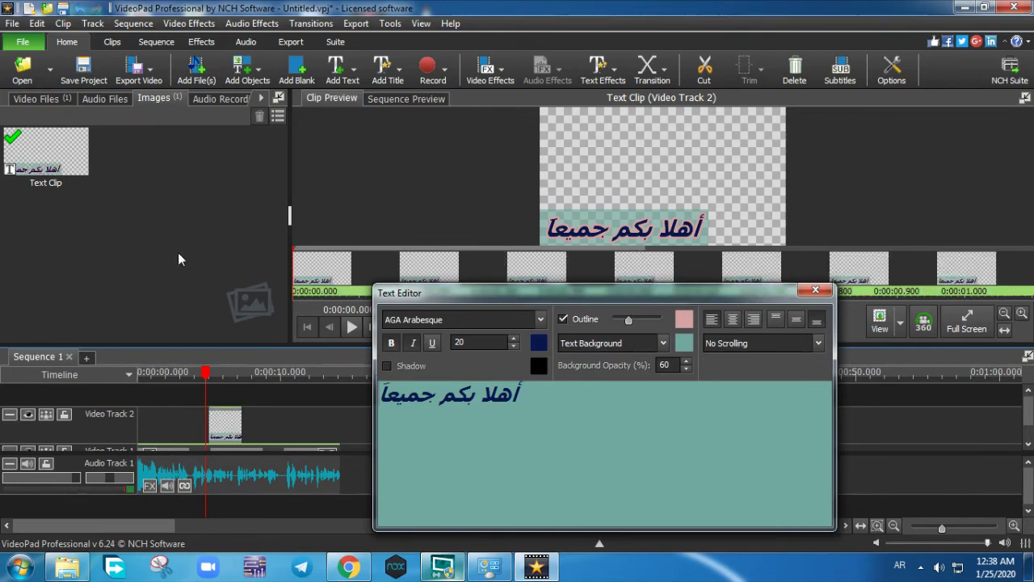
{"action": "left_click", "coordinate": [184, 291]}
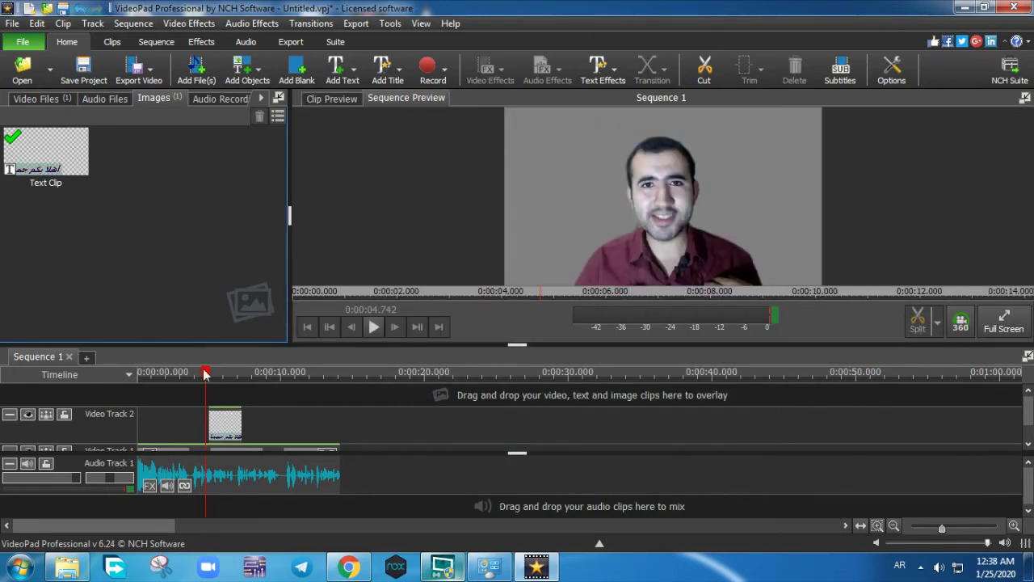
- Preview the text overlay at about 5.8 s in the sequence, and set the clip's background type to Editor Background
{"action": "left_click_drag", "start_coordinate": [207, 380], "coordinate": [223, 381]}
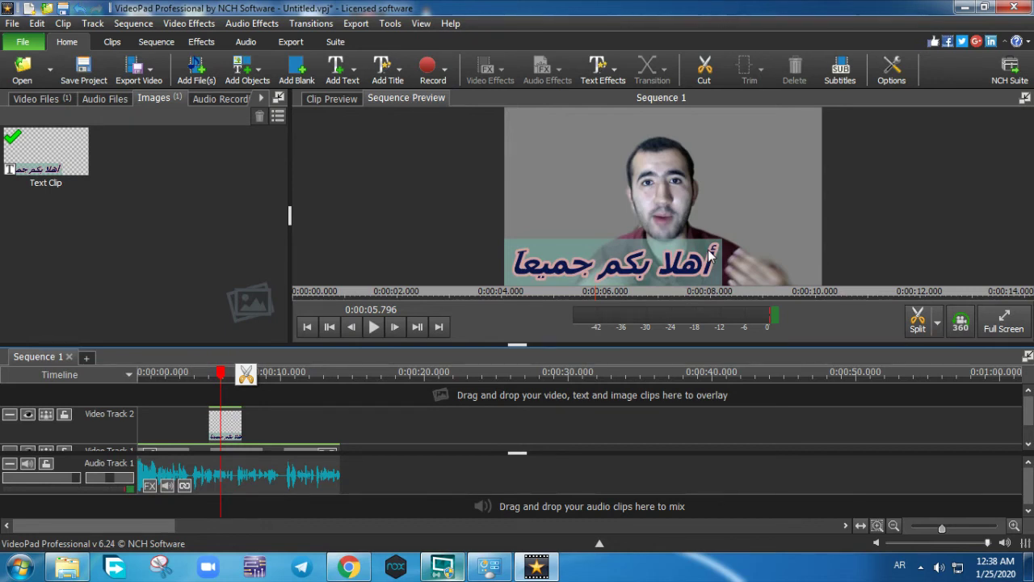
{"action": "left_click", "coordinate": [214, 223]}
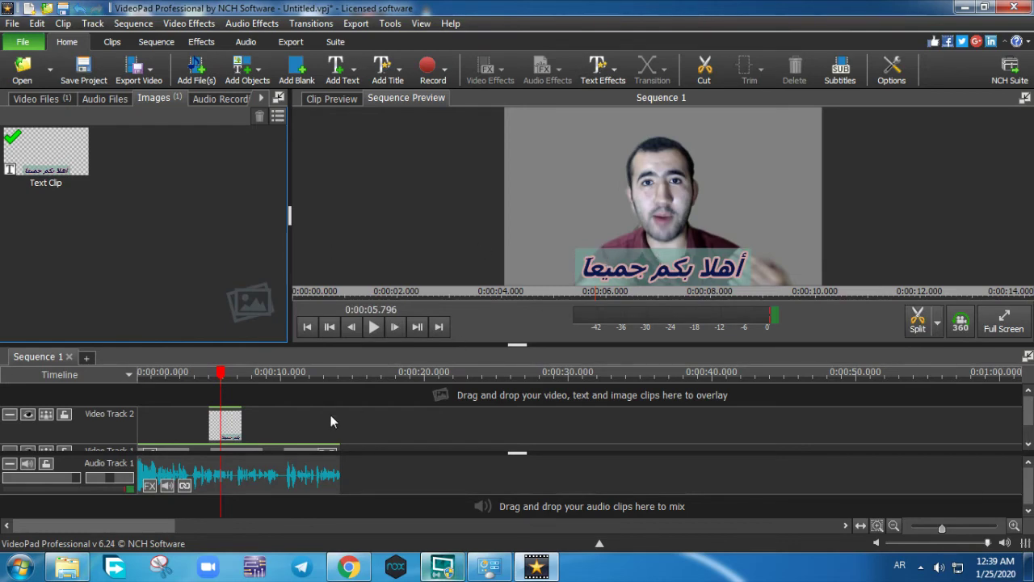
{"action": "left_click", "coordinate": [235, 421]}
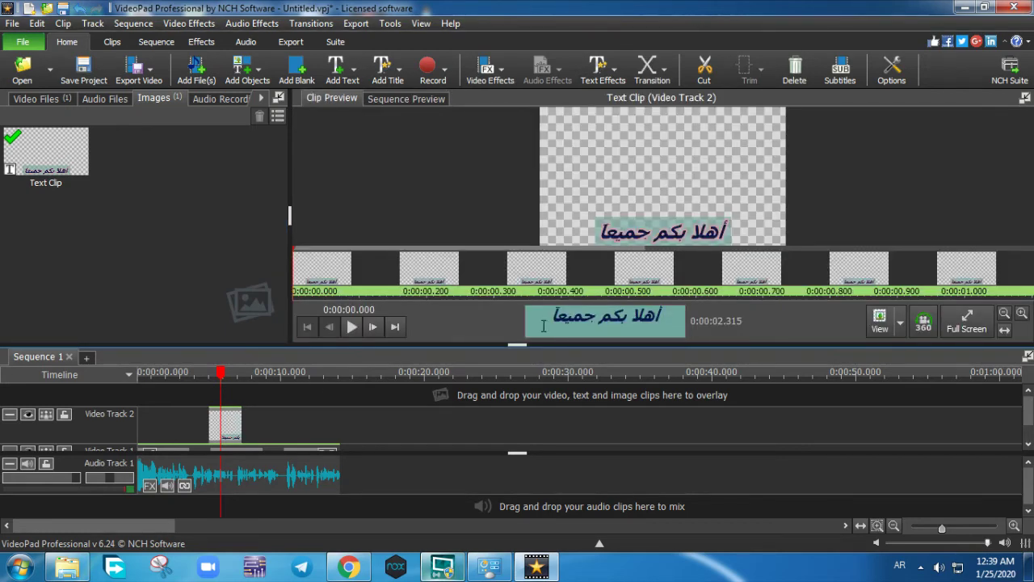
{"action": "double_click", "coordinate": [550, 318]}
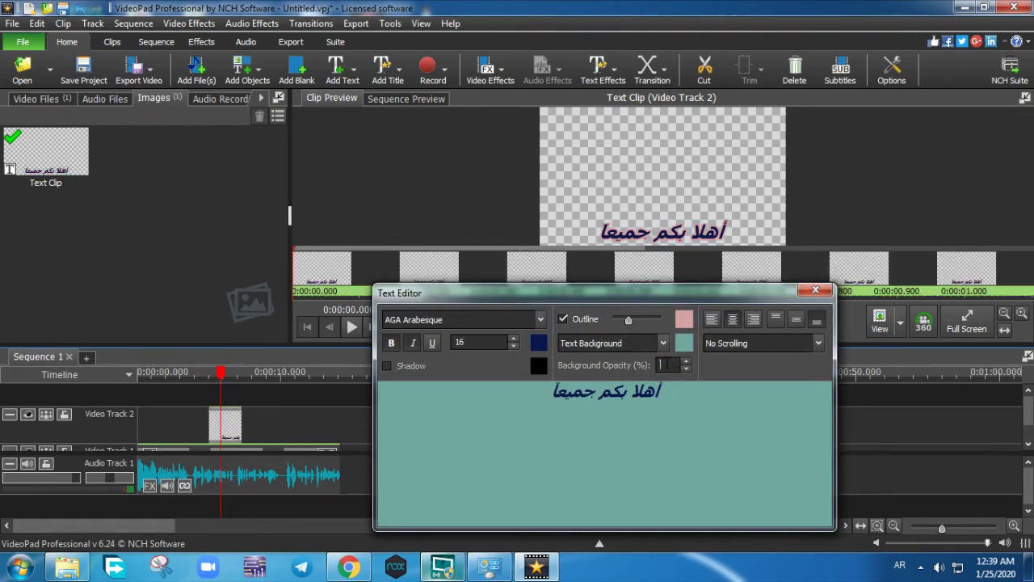
{"action": "left_click", "coordinate": [663, 343]}
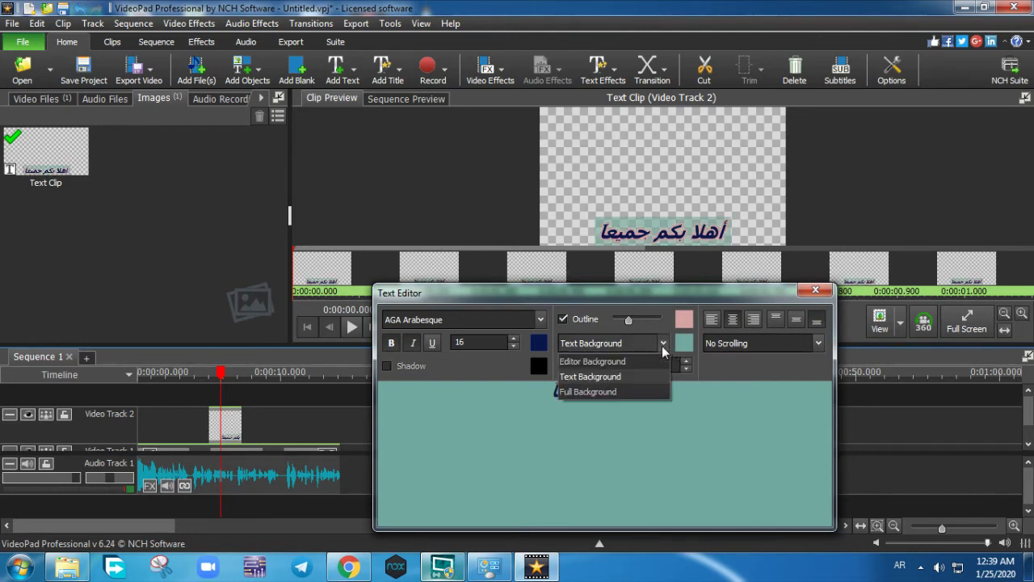
{"action": "left_click", "coordinate": [607, 363]}
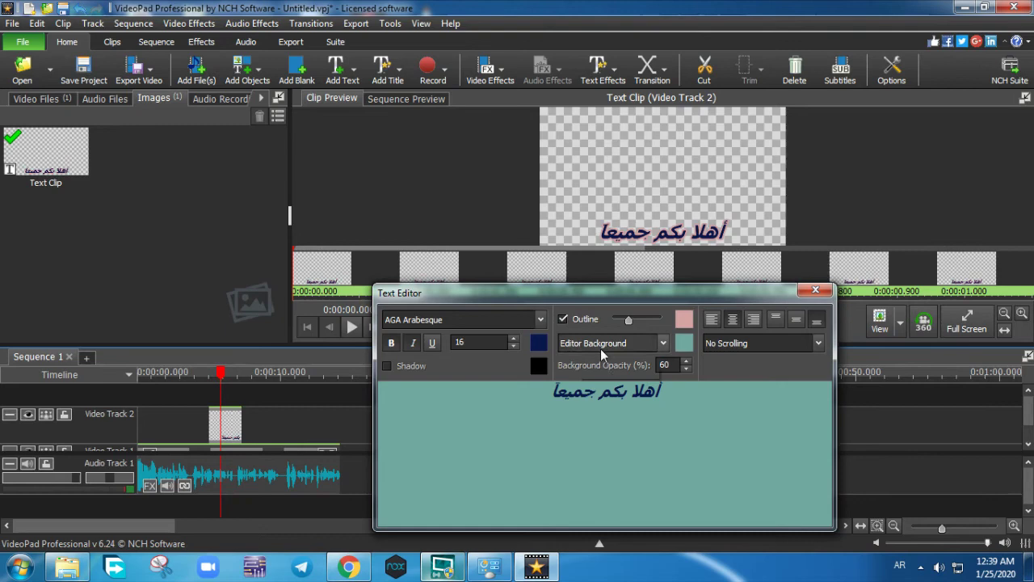
{"action": "left_click", "coordinate": [223, 276]}
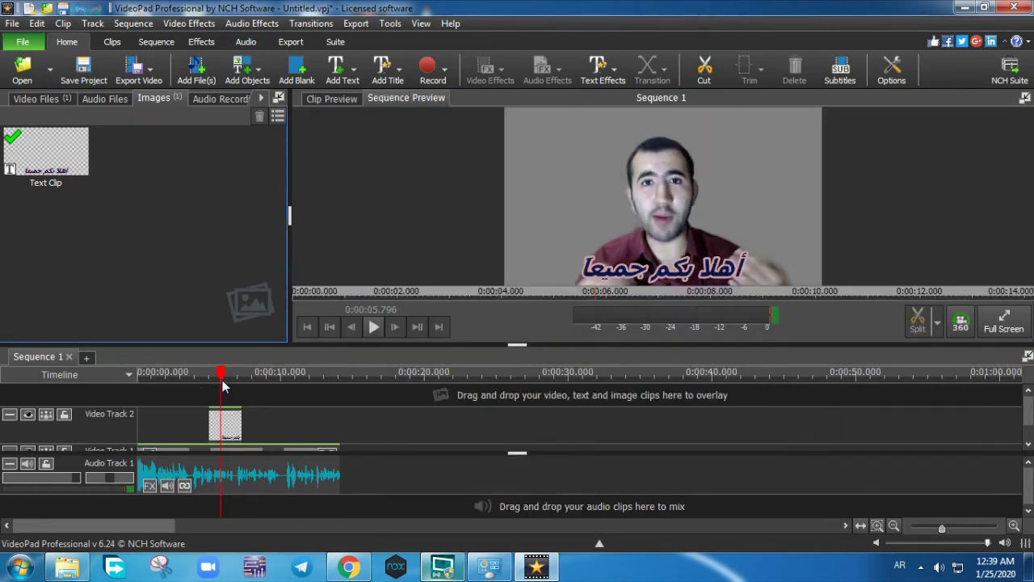
- Turn off the outline of the text clip, leave its editor, and preview the overlay at about 6.3 s in the sequence
{"action": "left_click_drag", "start_coordinate": [219, 376], "coordinate": [208, 377]}
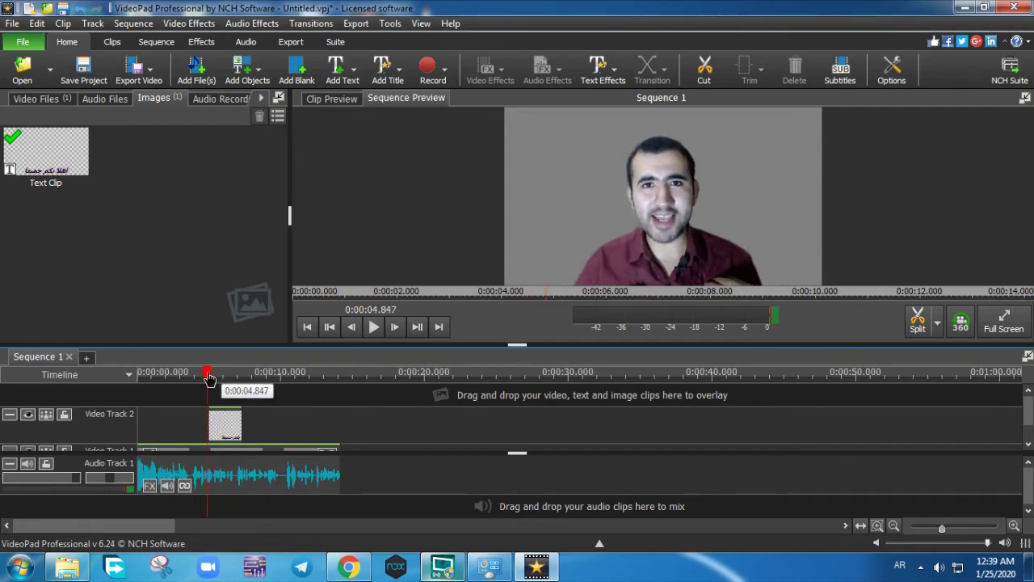
{"action": "left_click", "coordinate": [227, 416]}
{"action": "left_click", "coordinate": [603, 319]}
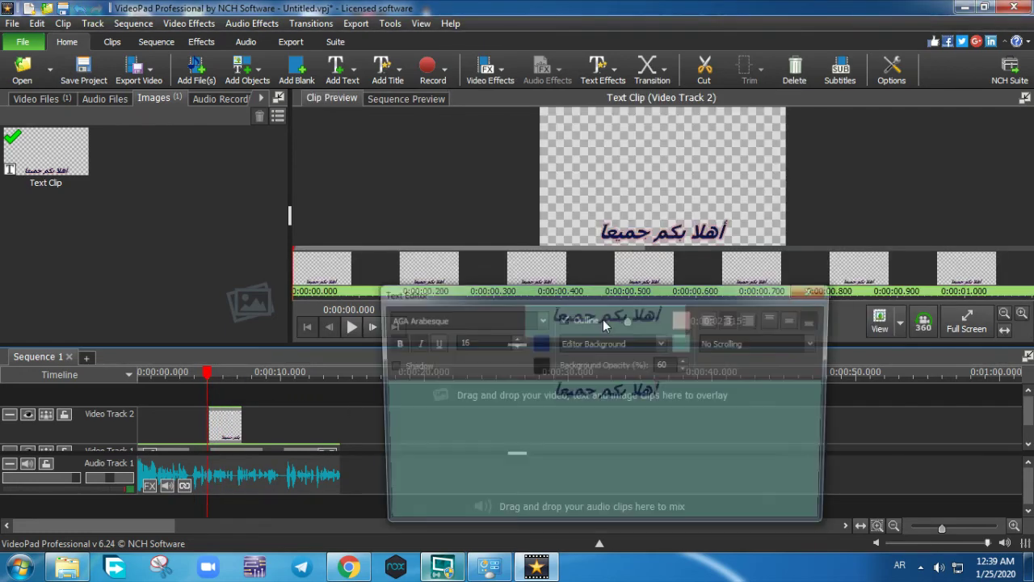
{"action": "left_click", "coordinate": [562, 319]}
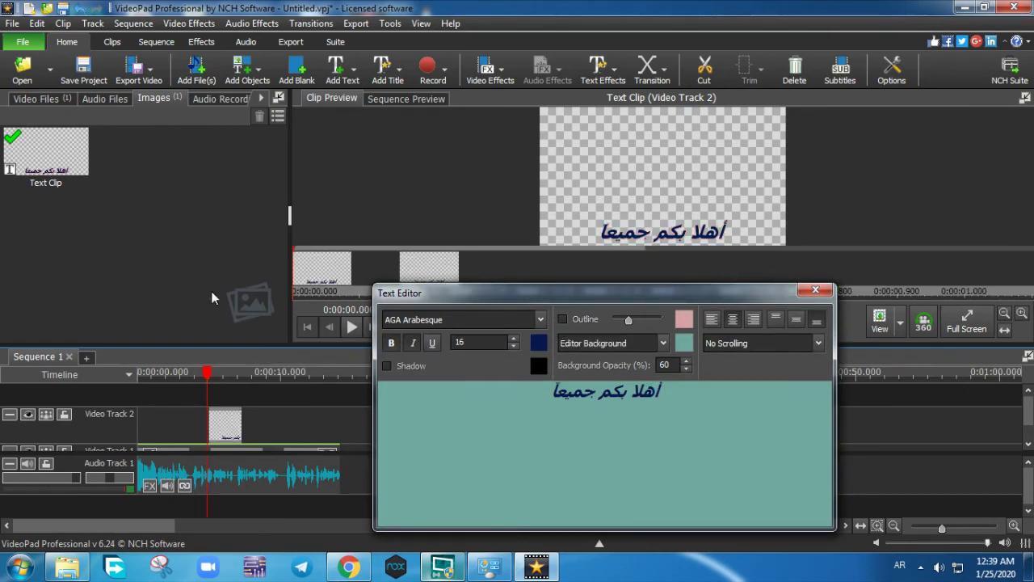
{"action": "left_click", "coordinate": [179, 241]}
{"action": "left_click", "coordinate": [206, 372]}
{"action": "left_click_drag", "start_coordinate": [206, 372], "coordinate": [230, 372]}
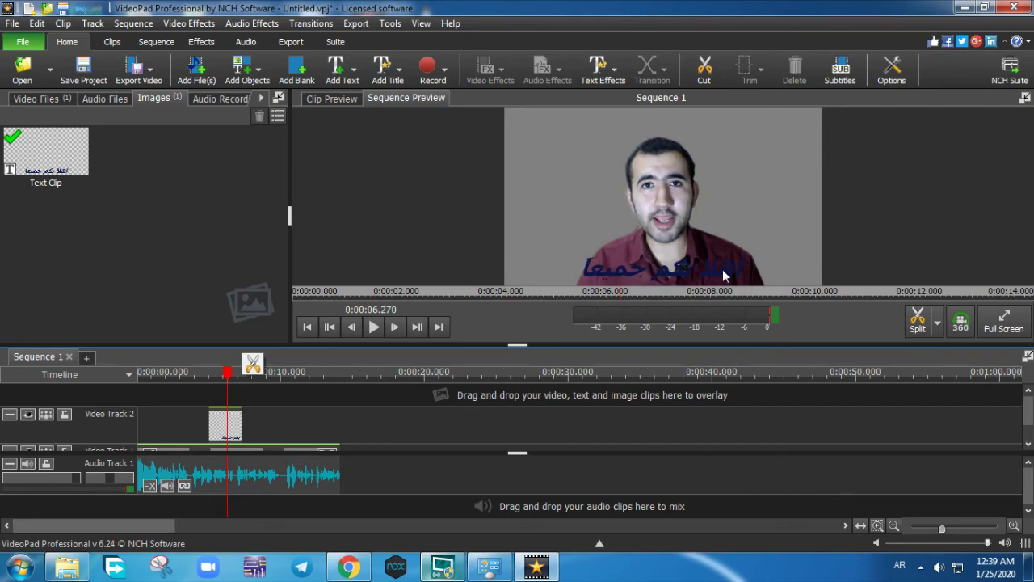
- Reopen the text clip's editor and set the background type to Text Background with 50% background opacity
{"action": "left_click", "coordinate": [226, 422]}
{"action": "double_click", "coordinate": [548, 312]}
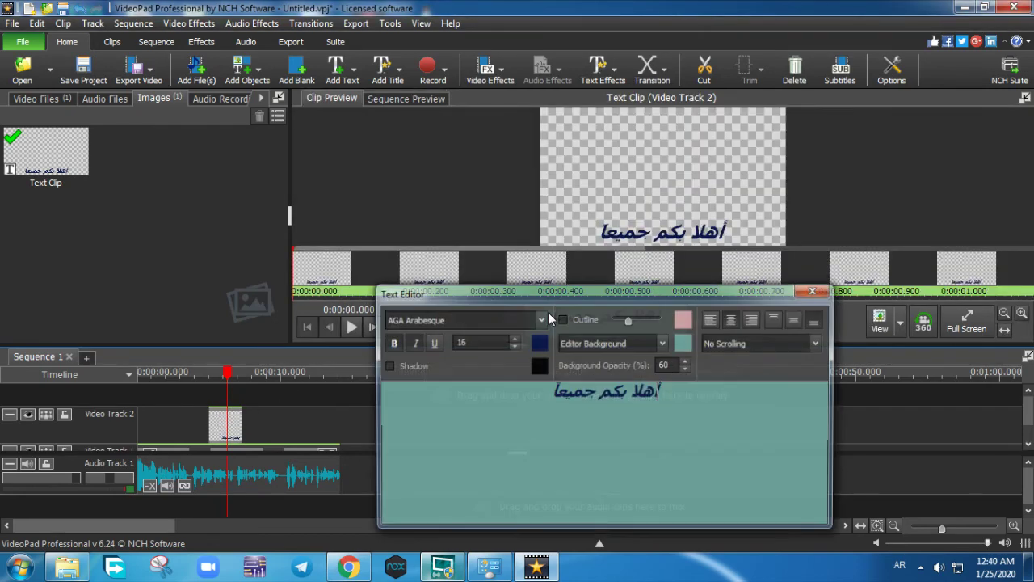
{"action": "left_click", "coordinate": [611, 343]}
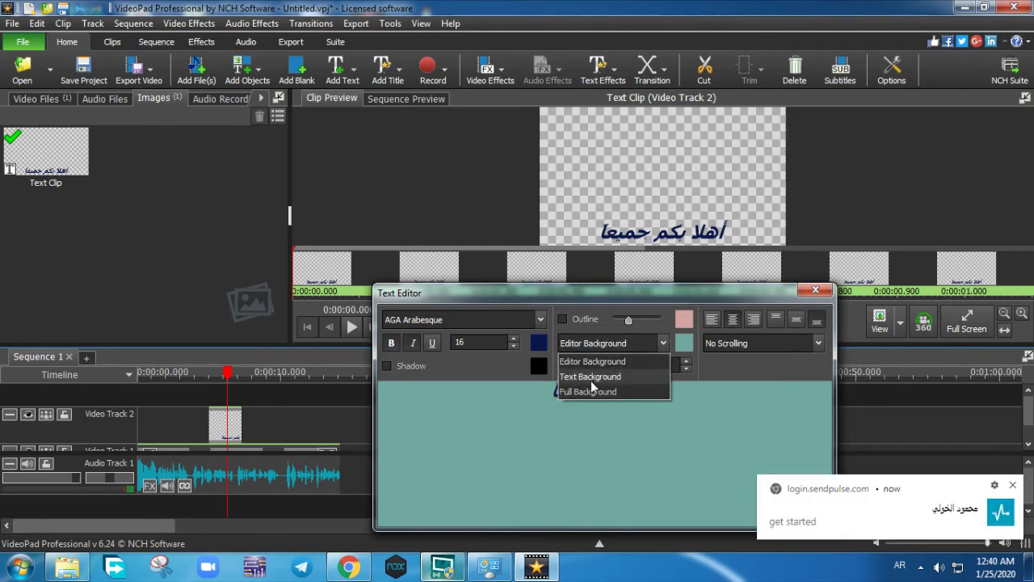
{"action": "left_click", "coordinate": [582, 382]}
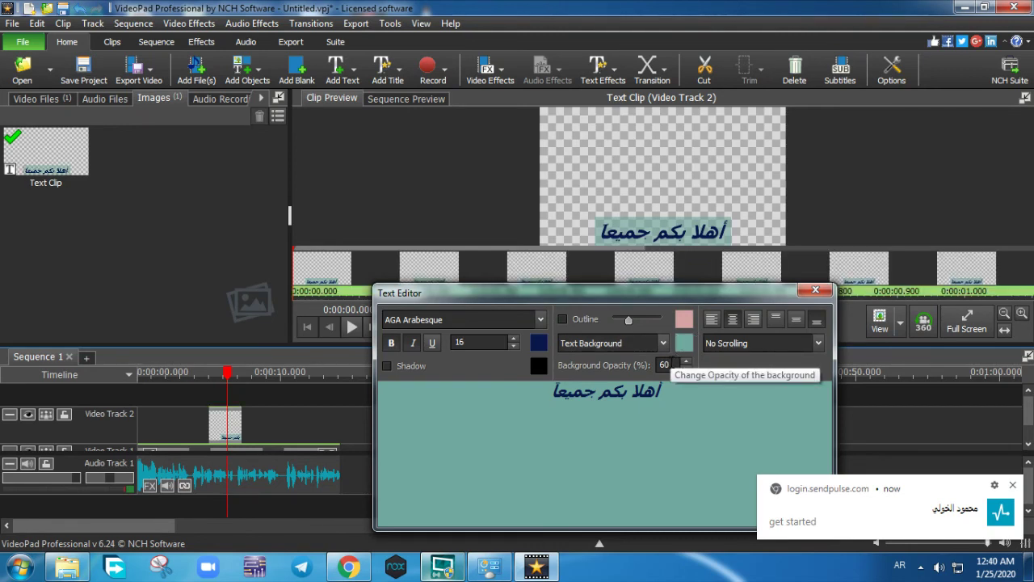
{"action": "double_click", "coordinate": [671, 364]}
{"action": "type", "text": "50"}
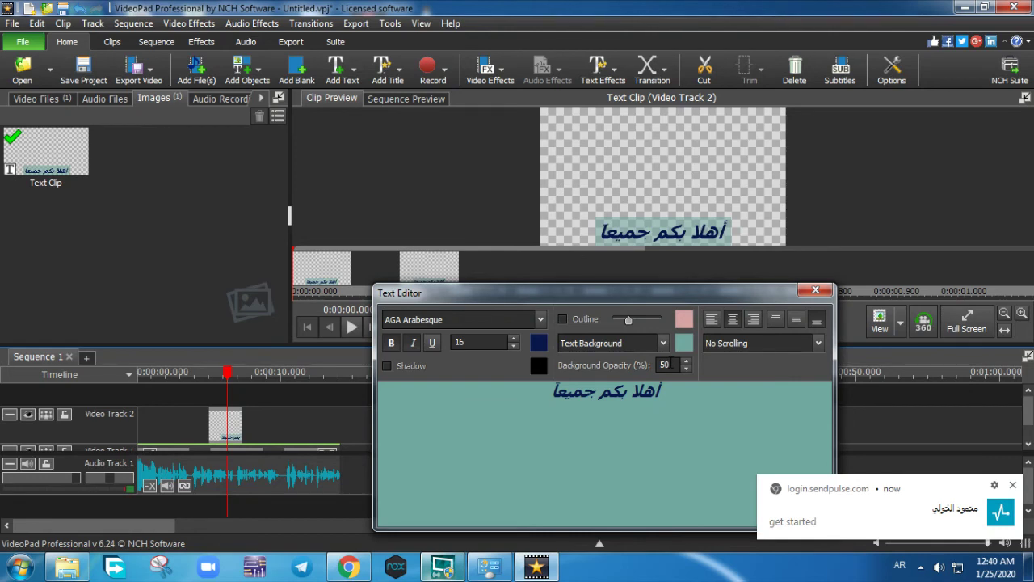
- View the text clip's available scrolling options, leave the text editor, and preview the overlay in the sequence
{"action": "left_click", "coordinate": [769, 341]}
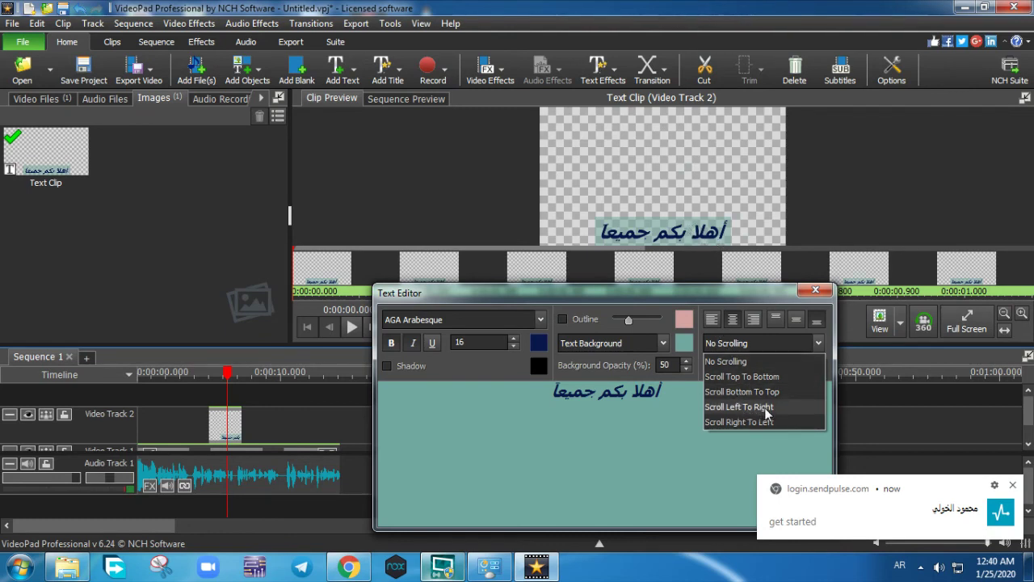
{"action": "left_click", "coordinate": [748, 348]}
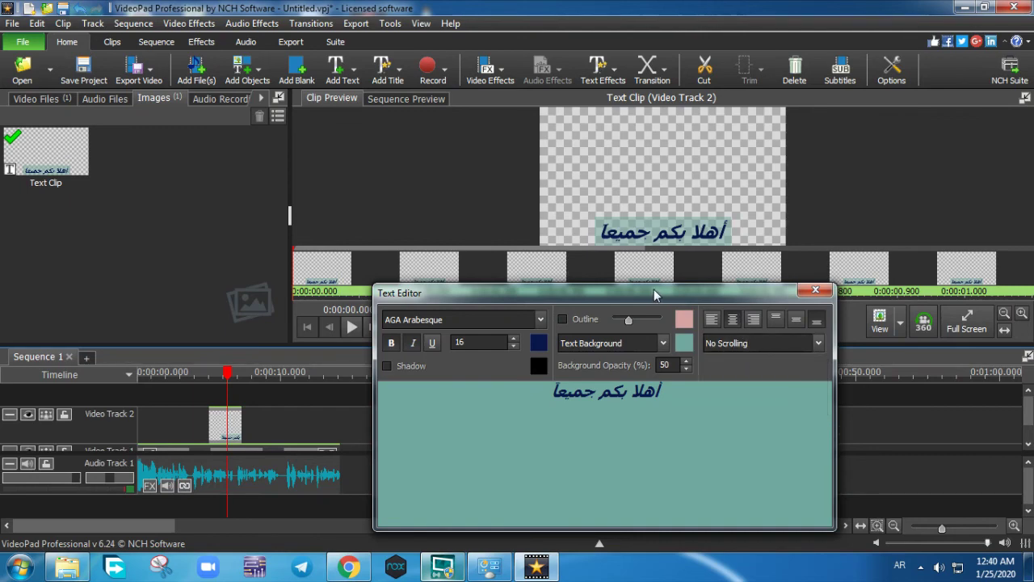
{"action": "left_click_drag", "start_coordinate": [657, 295], "coordinate": [628, 269]}
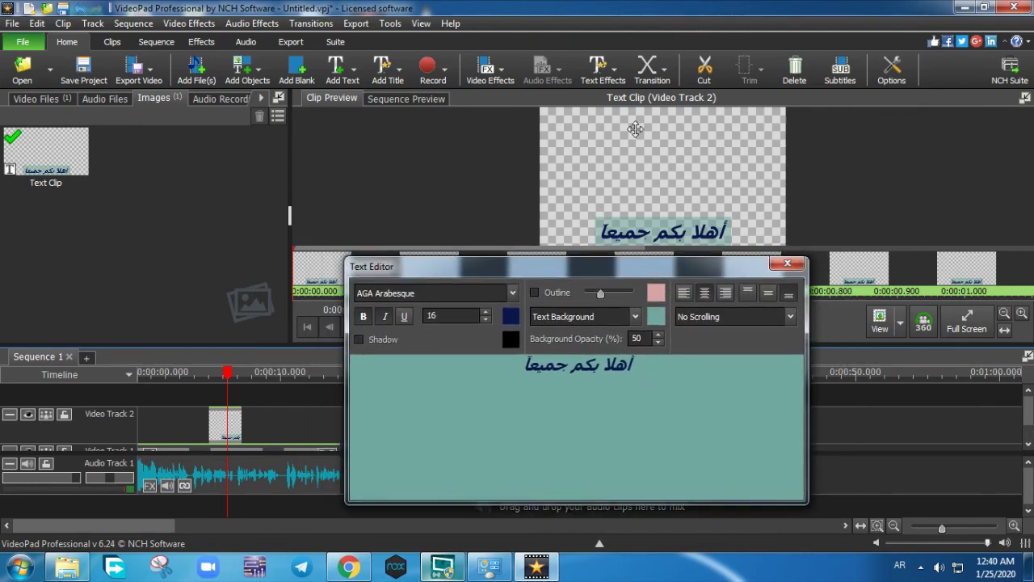
{"action": "left_click", "coordinate": [137, 241]}
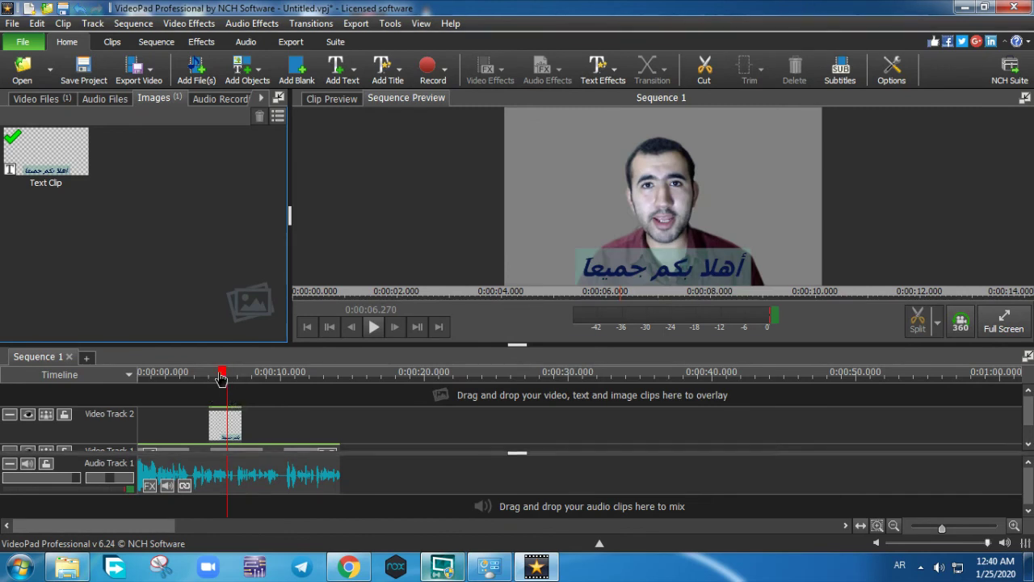
{"action": "mouse_move", "coordinate": [227, 373]}
{"action": "left_mouse_down"}
{"action": "mouse_move", "coordinate": [202, 376]}
{"action": "mouse_move", "coordinate": [223, 381]}
{"action": "left_mouse_up"}
- Open the text clip's editor and replace the Arabic wording with "Hello everyone"
{"action": "left_click", "coordinate": [230, 425]}
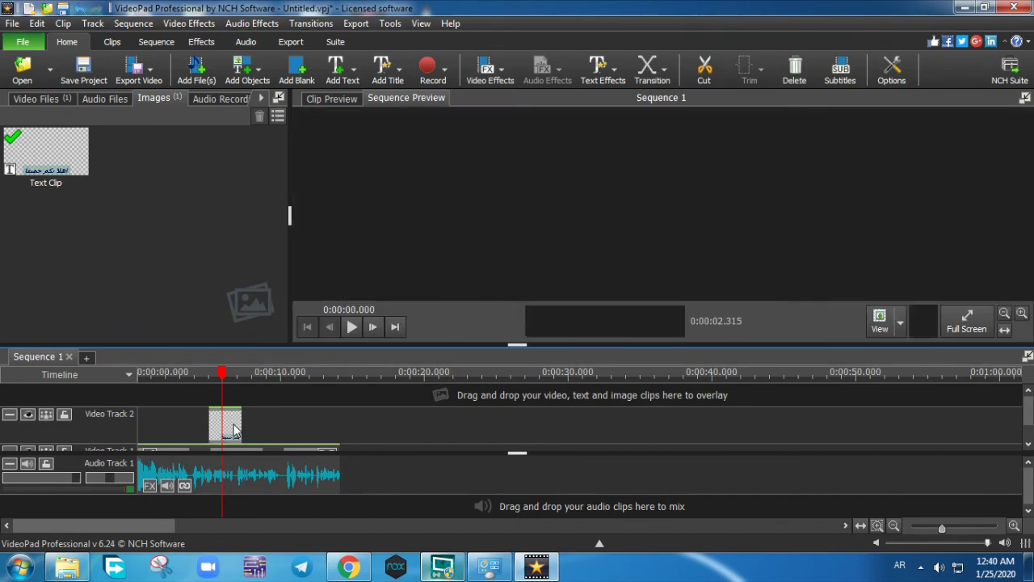
{"action": "double_click", "coordinate": [638, 328]}
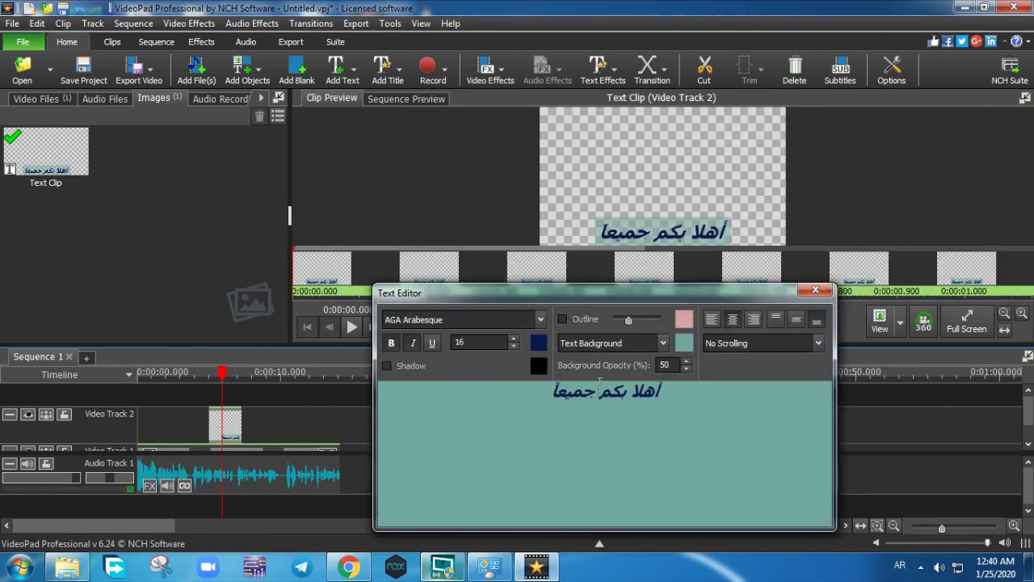
{"action": "left_click_drag", "start_coordinate": [599, 391], "coordinate": [578, 391]}
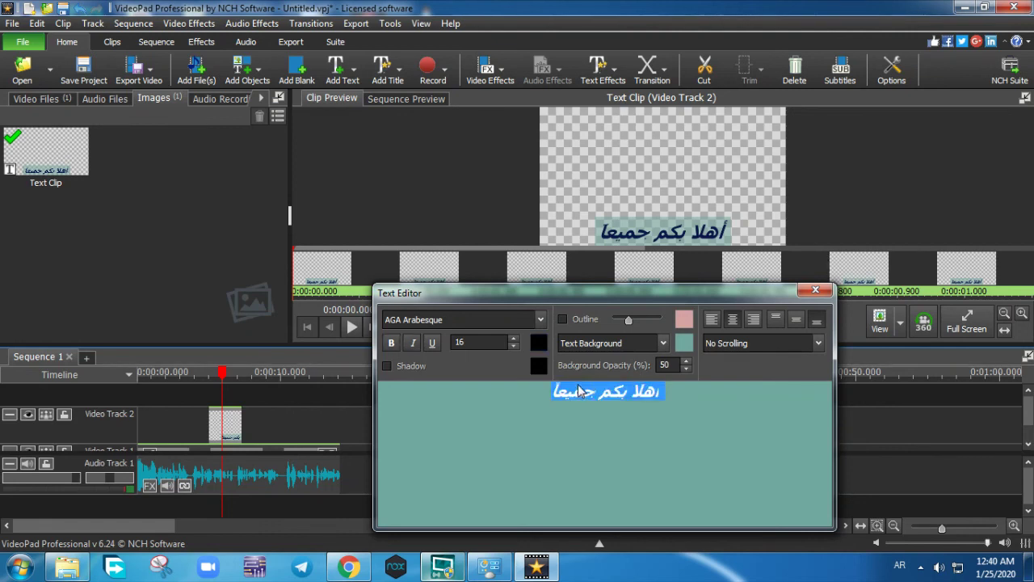
{"action": "type", "text": "Hello"}
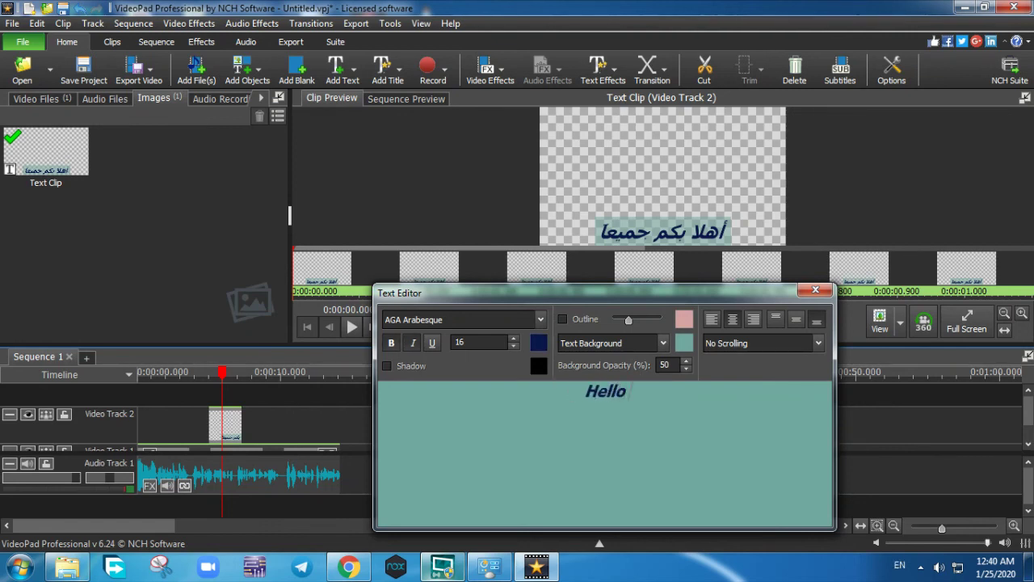
{"action": "type", "text": " e"}
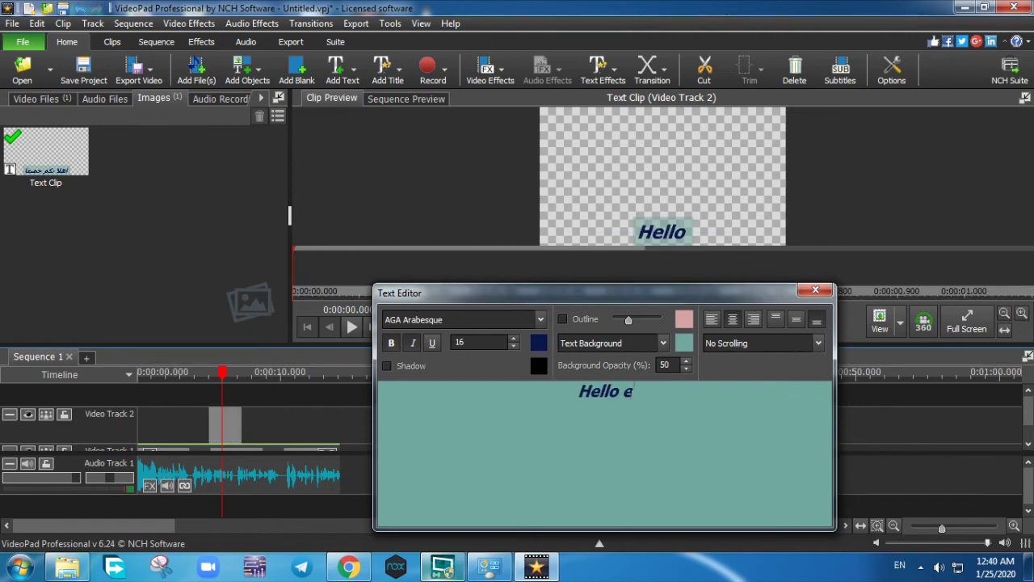
{"action": "type", "text": "very"}
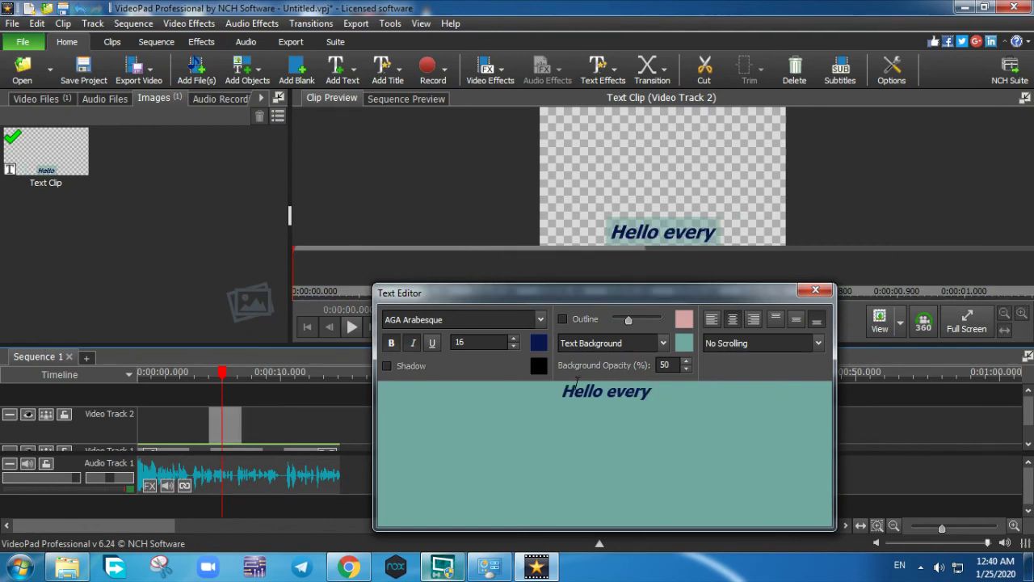
{"action": "type", "text": "one"}
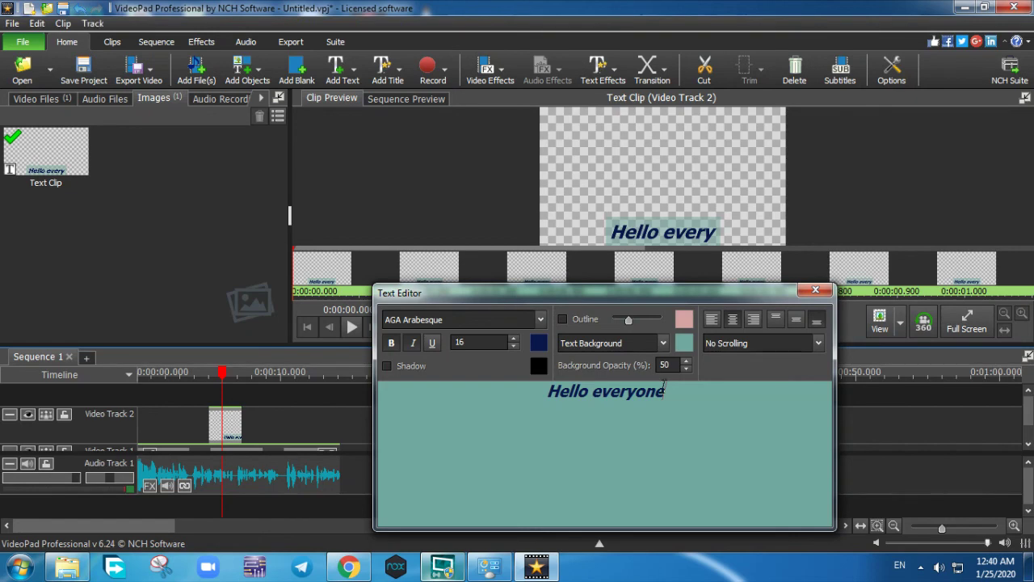
- Set the font of the whole "Hello everyone" text to Arial Black
{"action": "key", "text": "ctrl+a"}
{"action": "left_click", "coordinate": [540, 319]}
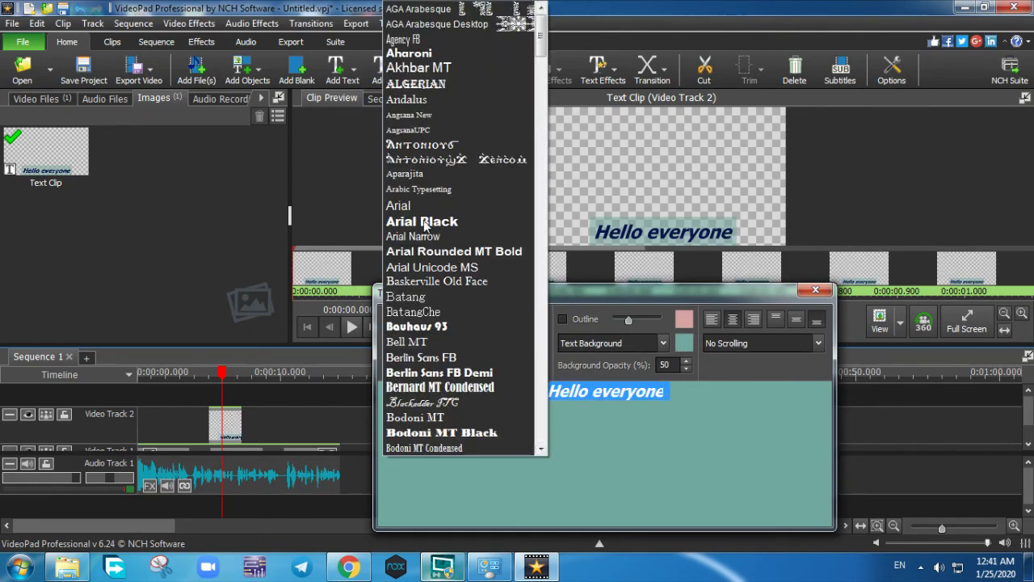
{"action": "left_click", "coordinate": [427, 221]}
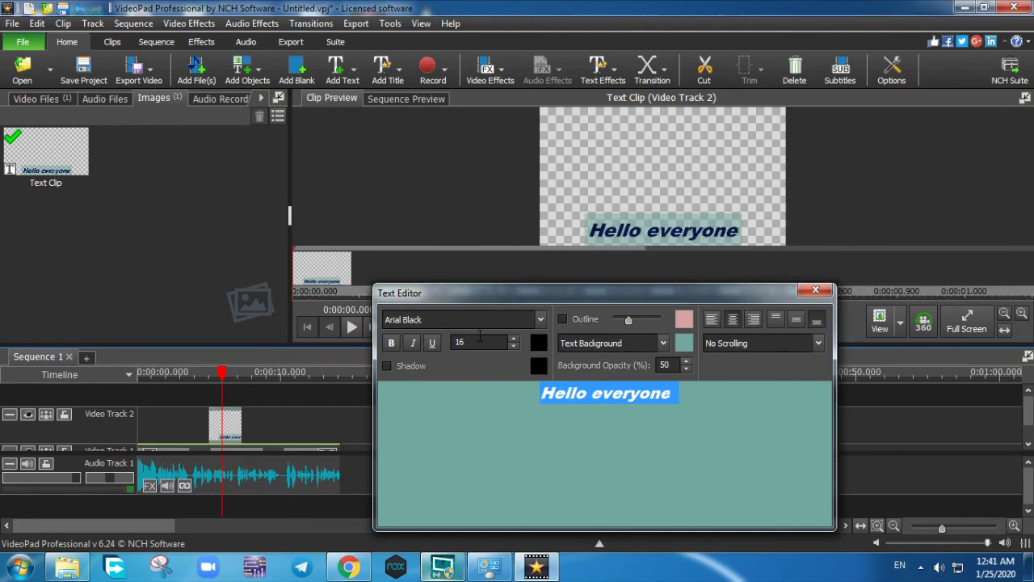
{"action": "left_click", "coordinate": [541, 319]}
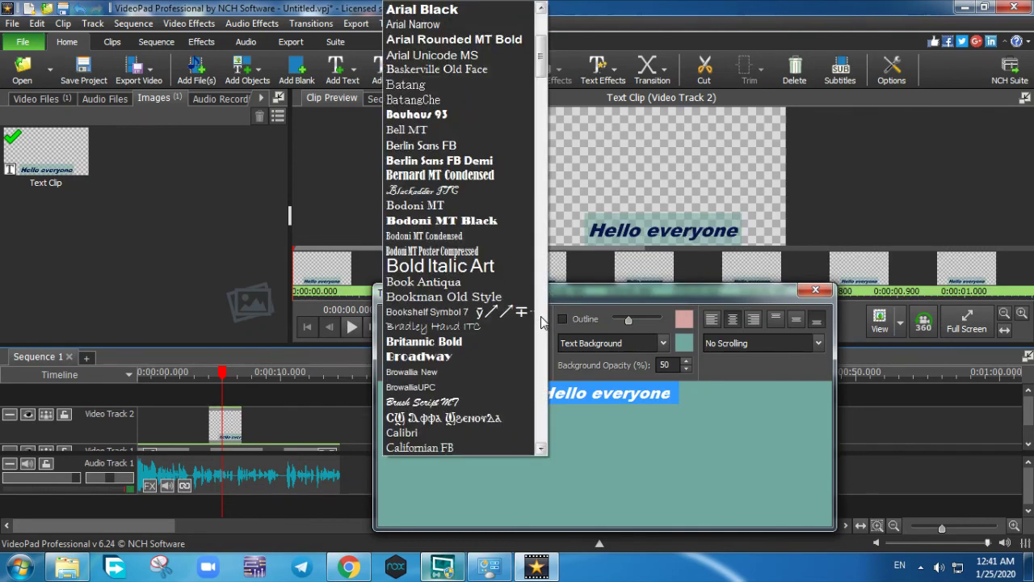
{"action": "left_click", "coordinate": [673, 390]}
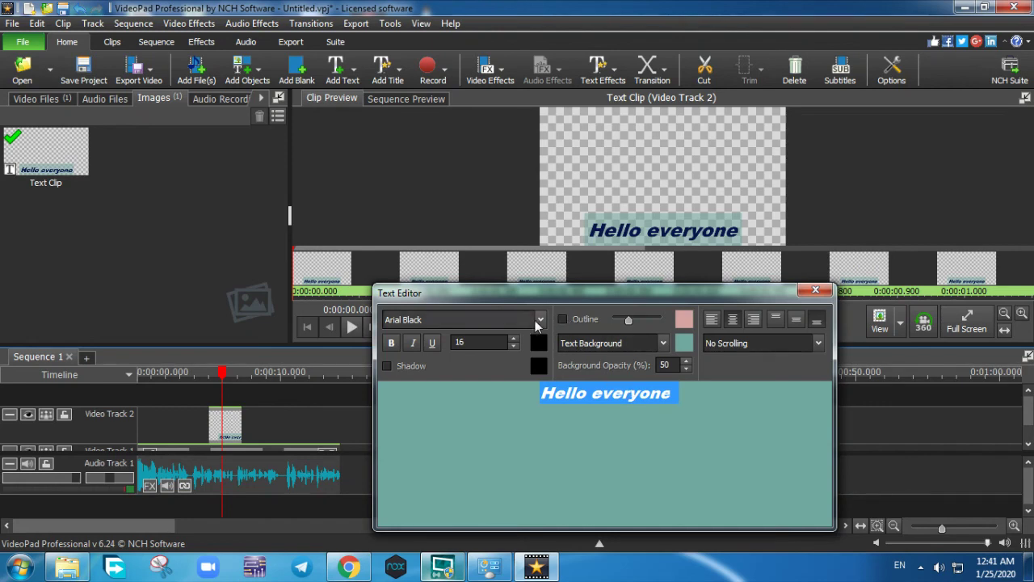
{"action": "left_click", "coordinate": [540, 322]}
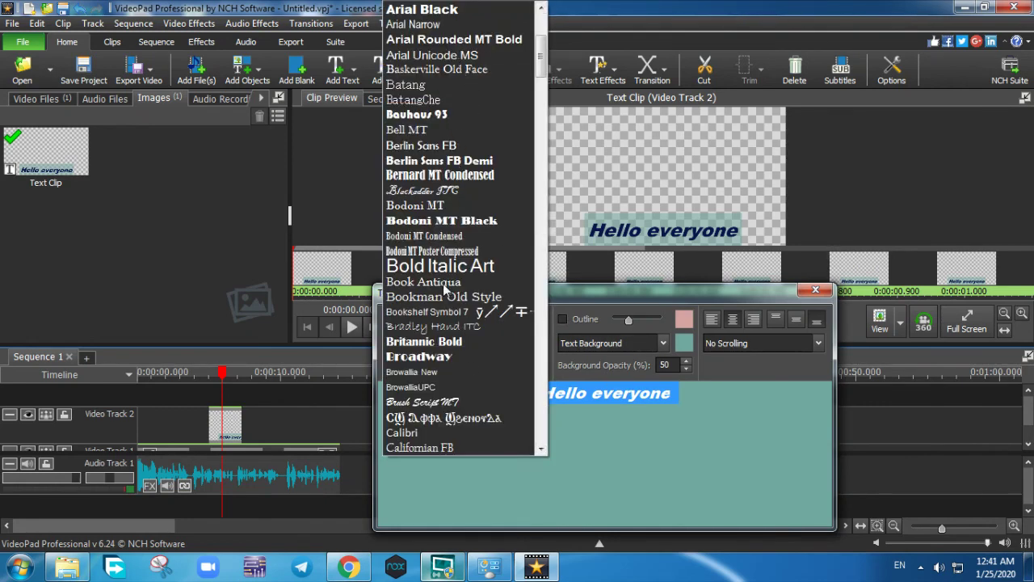
{"action": "left_click", "coordinate": [656, 406]}
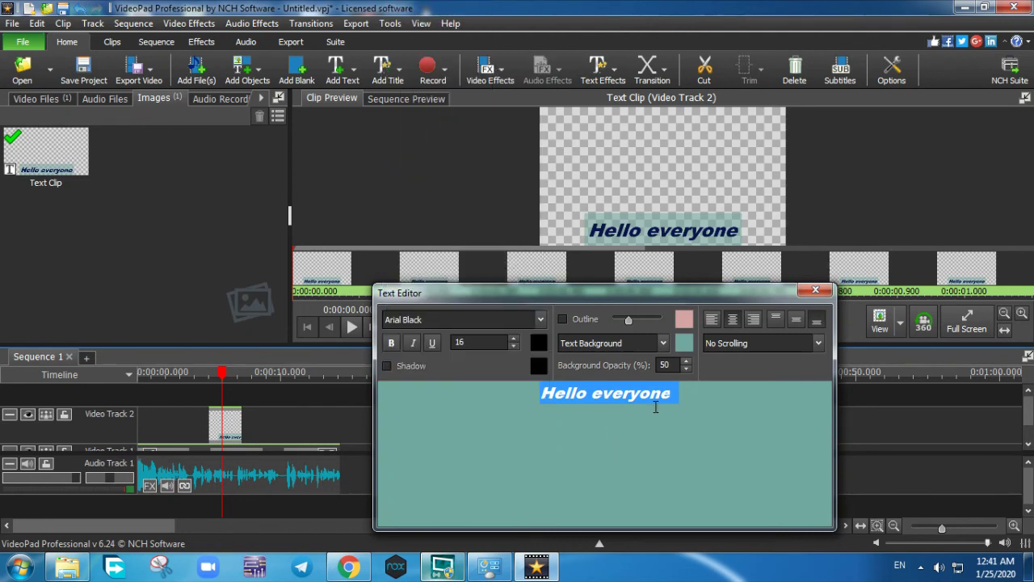